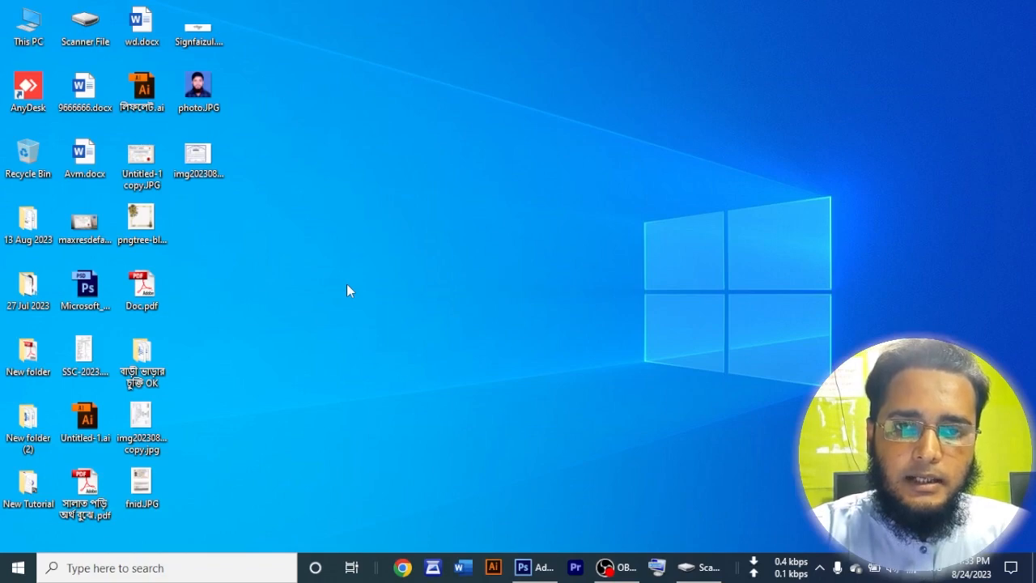
Open the scanned school testimonial image from the desktop in Photoshop
click(204, 158)
drag(199, 160, 486, 365)
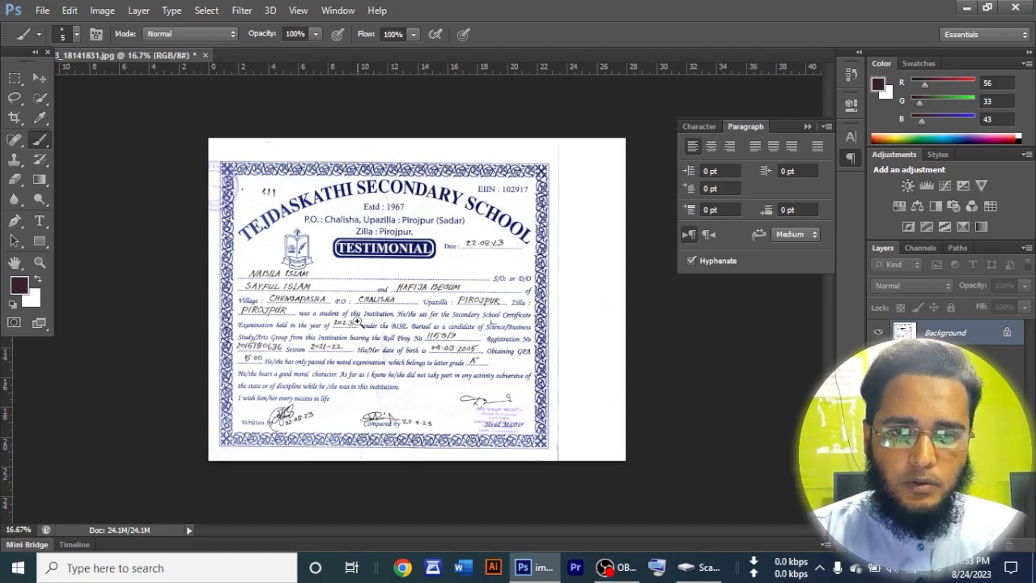
Erase the handwritten student name on the first dotted line by filling a rectangular selection with the white background colour ffffff
click(38, 79)
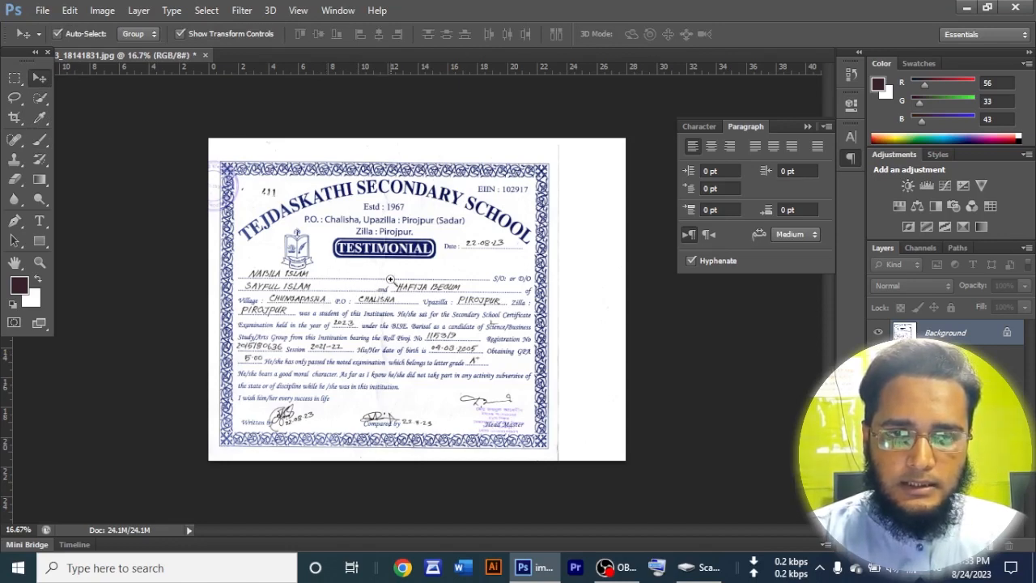
ctrl+click(261, 280)
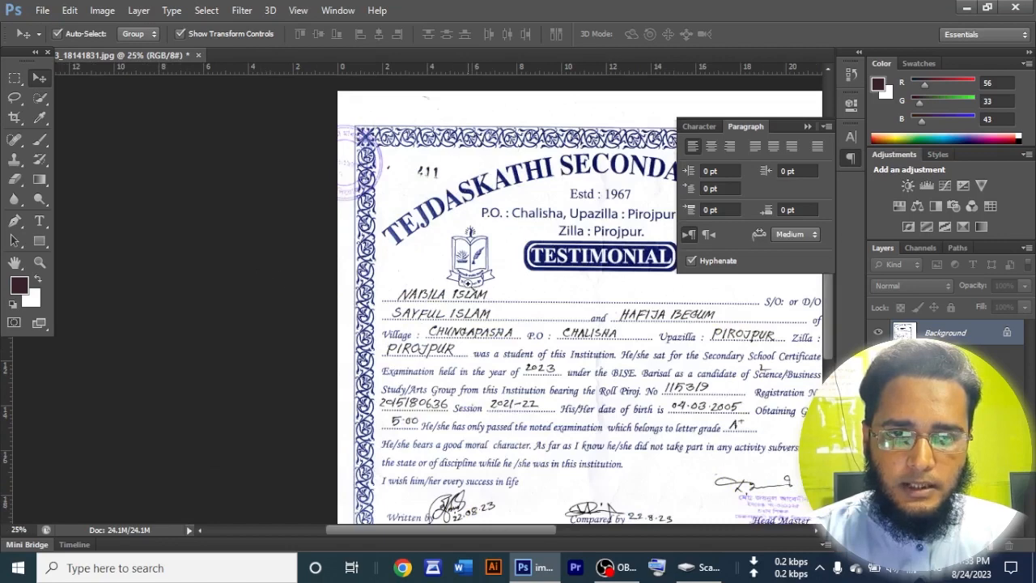
ctrl+click(450, 306)
ctrl+click(466, 291)
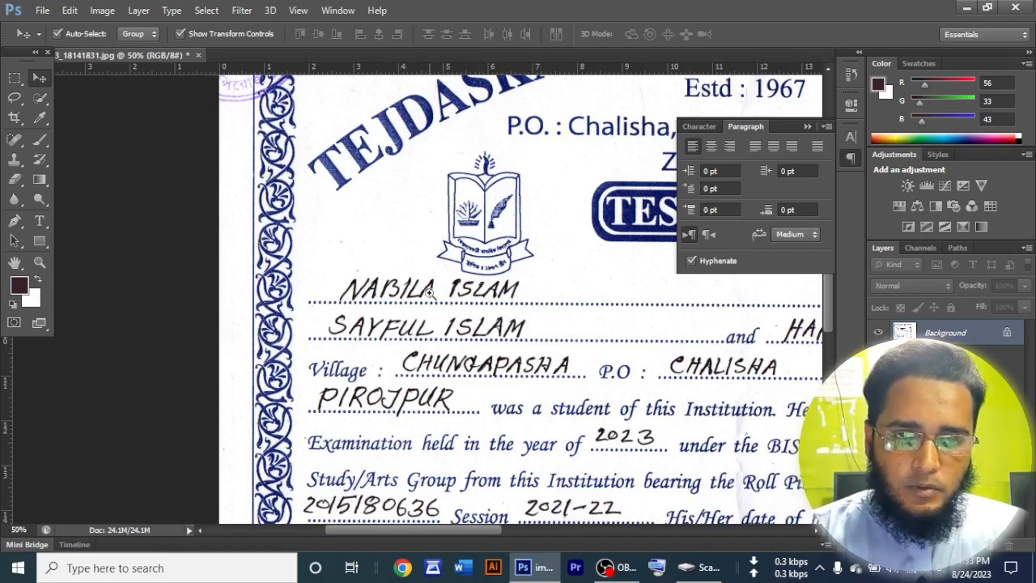
scroll(430, 294, up, 1)
scroll(460, 294, up, 1)
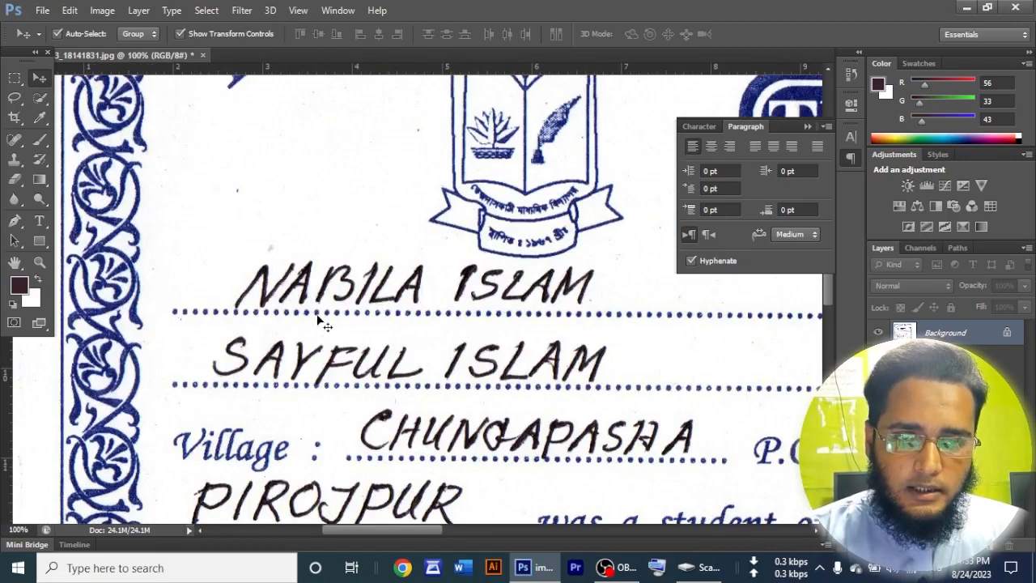
click(14, 79)
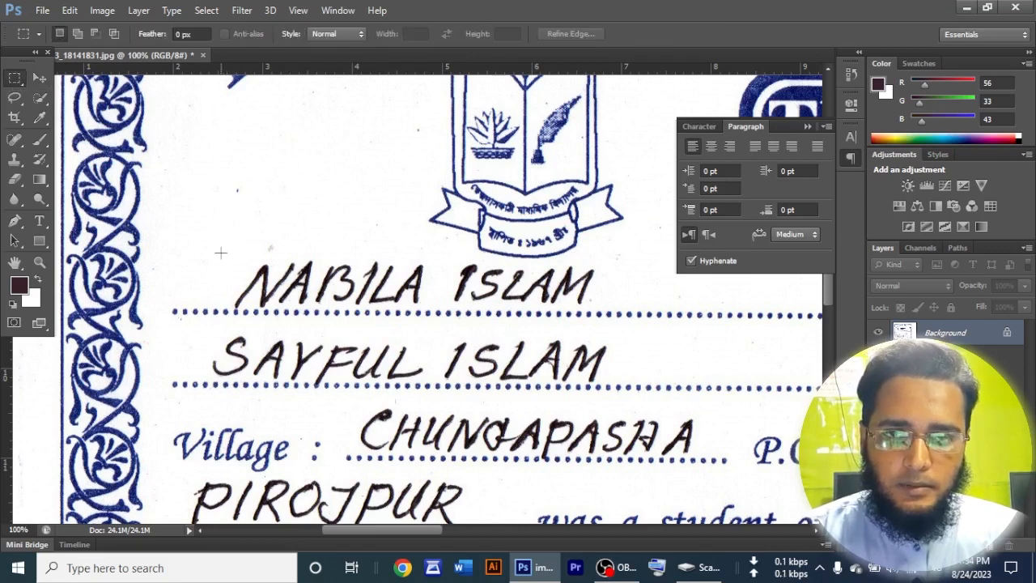
drag(218, 260, 606, 306)
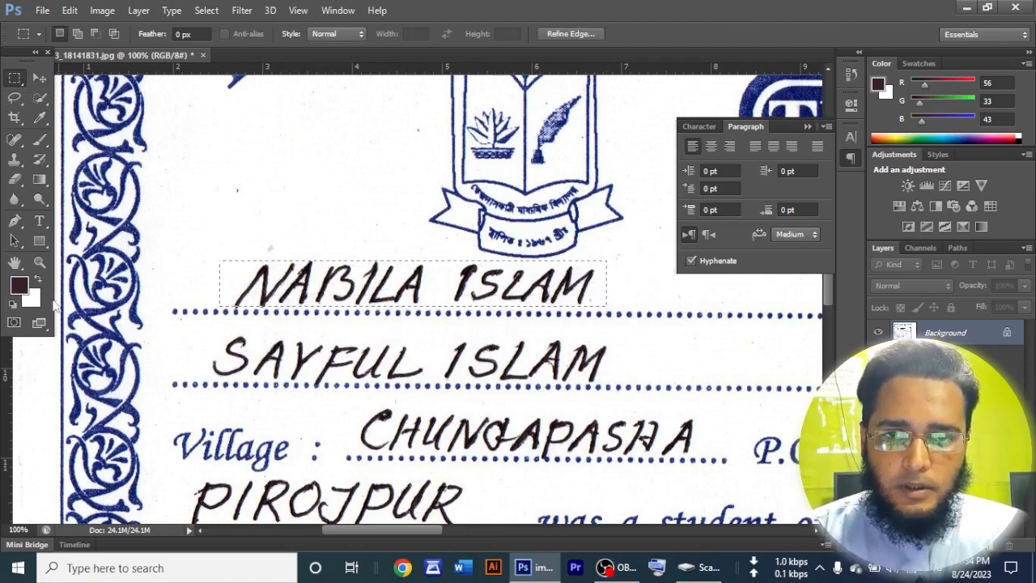
click(34, 299)
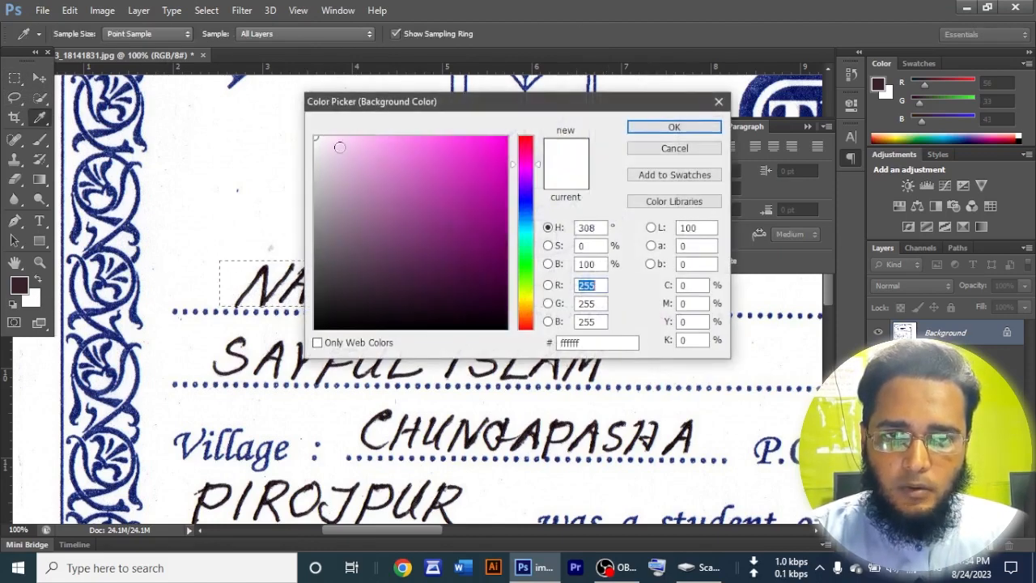
drag(317, 164, 305, 125)
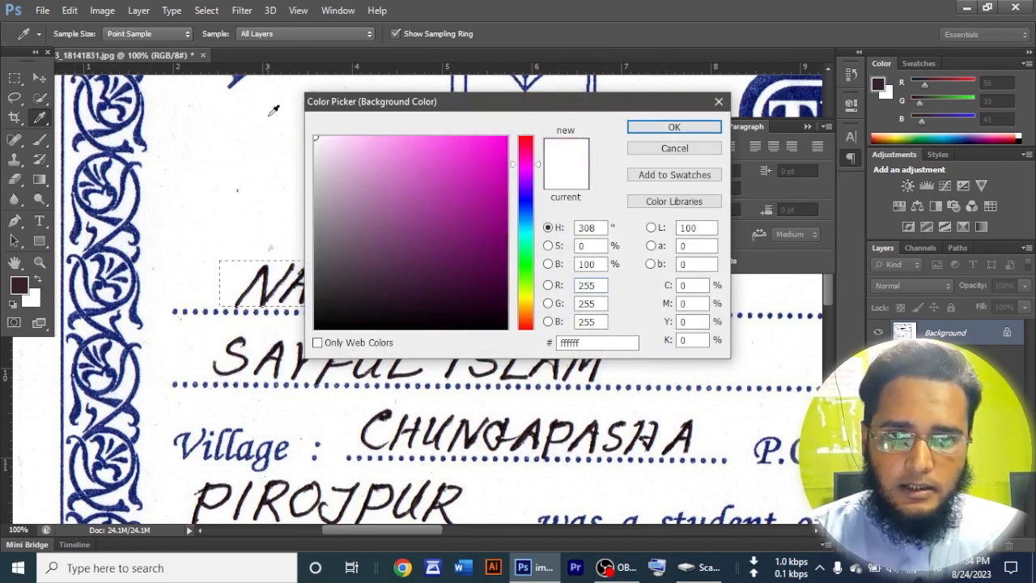
click(647, 127)
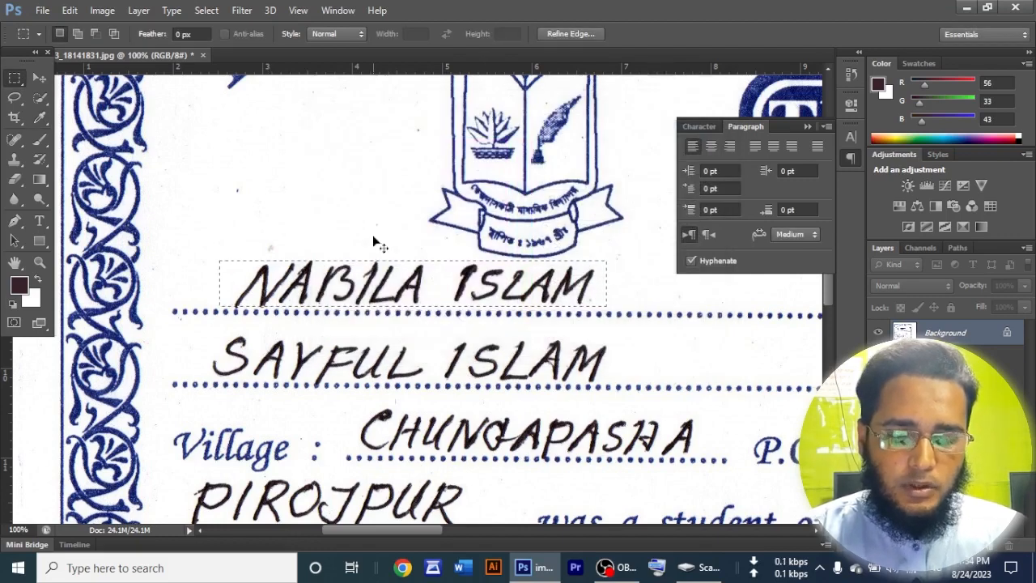
key(ctrl+BackSpace)
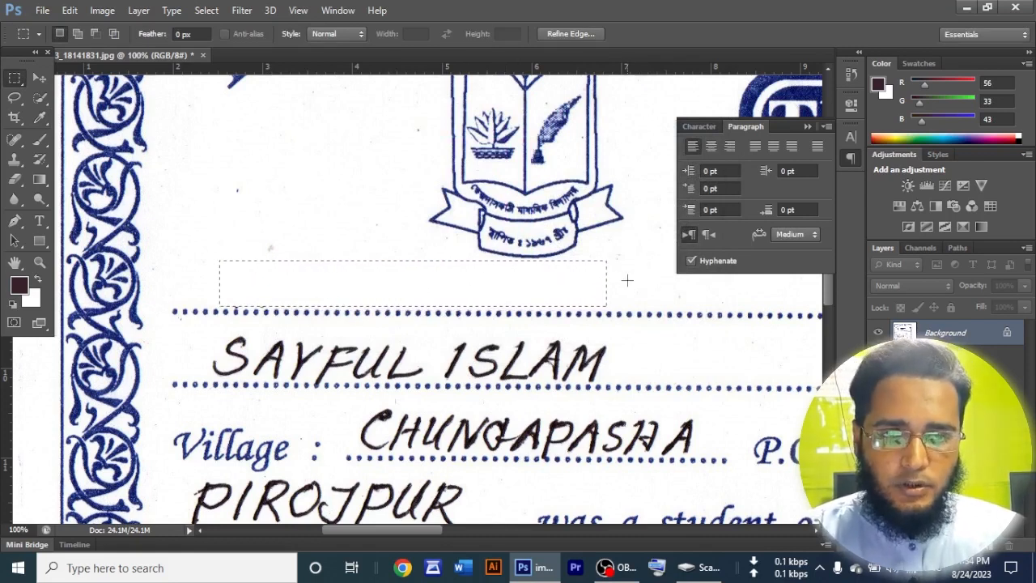
Clear the handwritten parent's name on the second dotted line and the handwritten Village entry, using rectangular selections
click(418, 314)
drag(203, 332, 624, 385)
key(Delete)
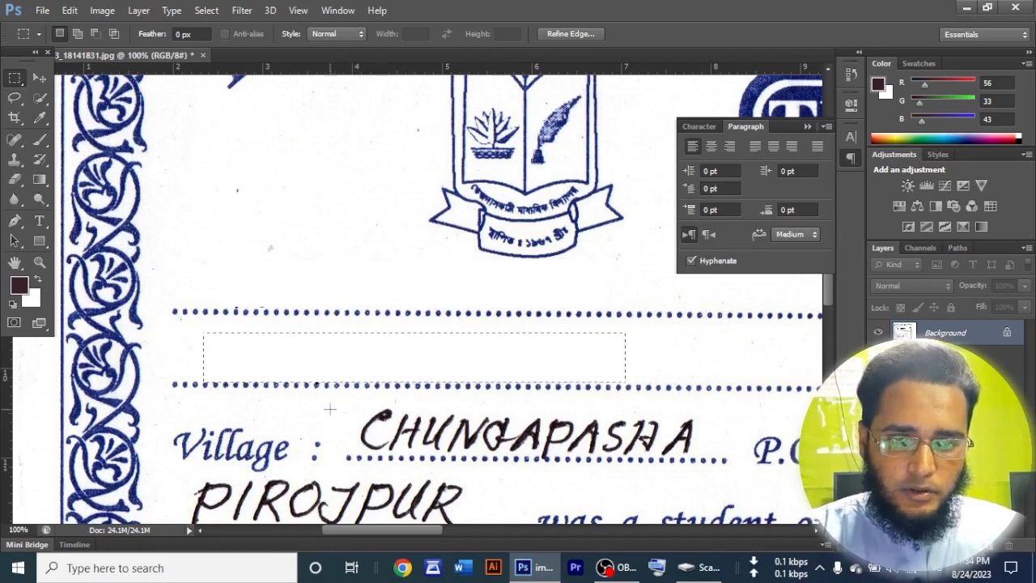
mouse_move(330, 408)
mouse_down()
mouse_move(589, 453)
mouse_move(710, 460)
mouse_up()
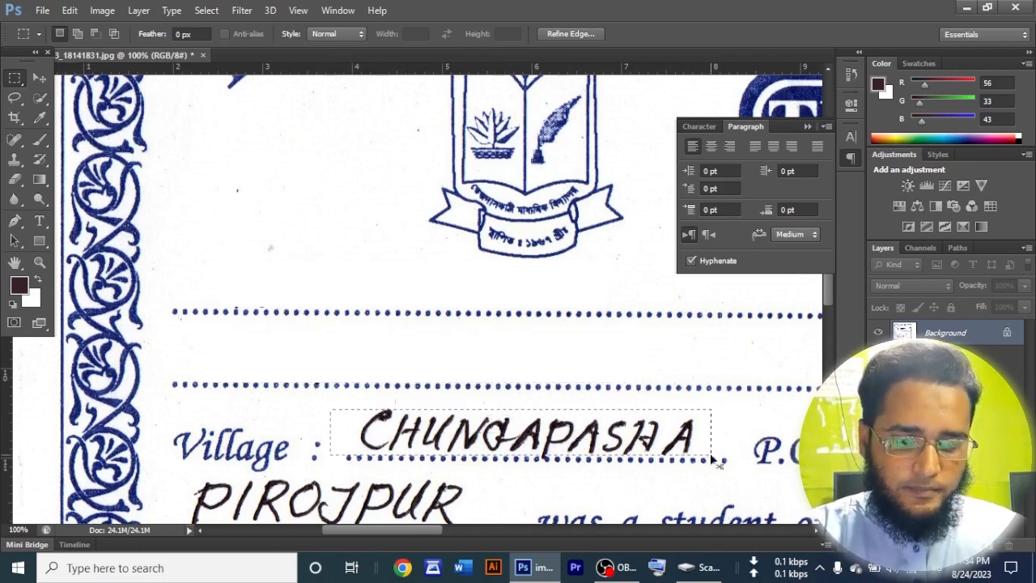
key(Delete)
Clear the handwritten Zilla entry above the dotted line before "was a student", using a rectangular selection
scroll(398, 448, down, 1)
scroll(398, 449, down, 2)
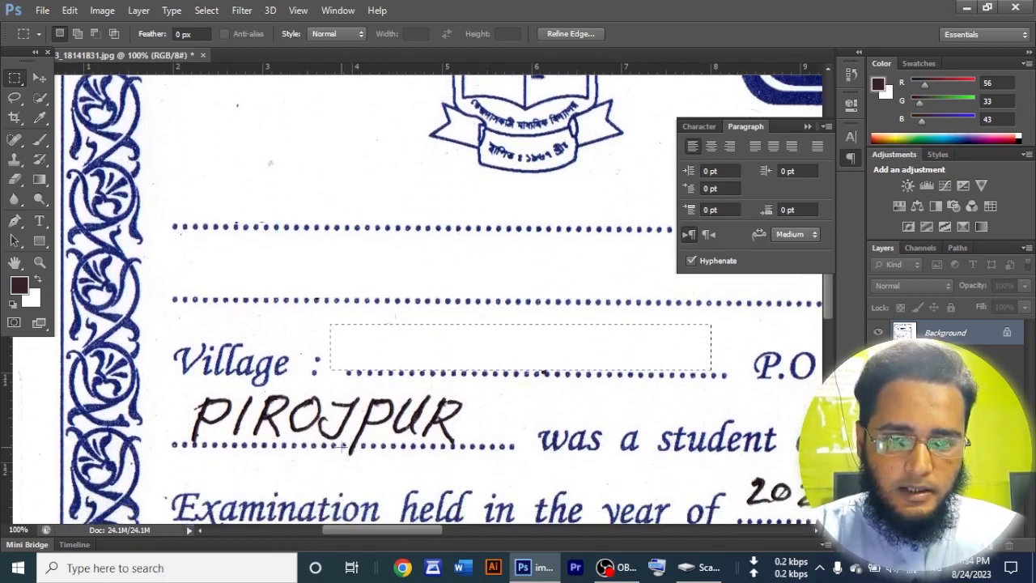
drag(184, 392, 483, 444)
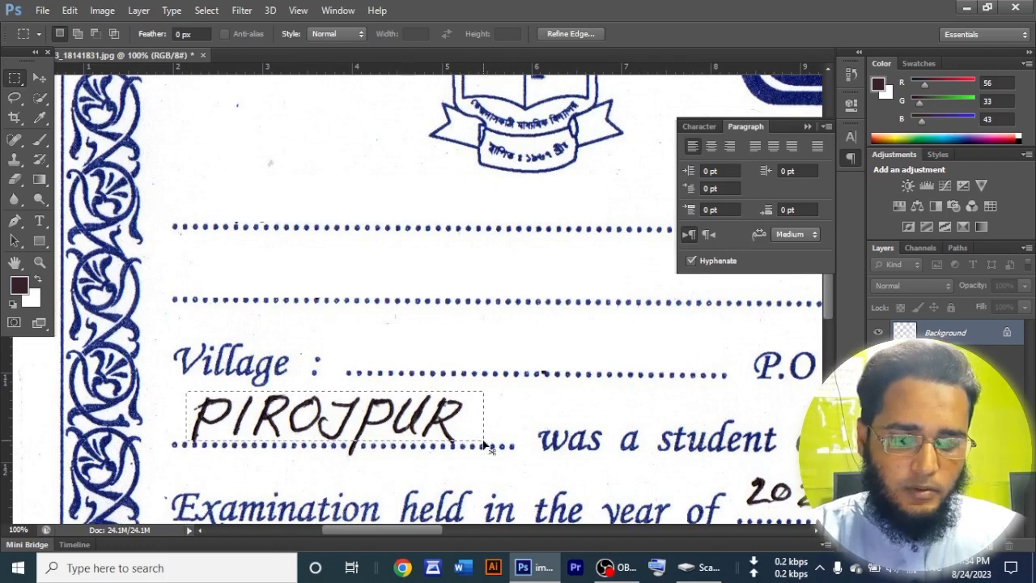
key(Delete)
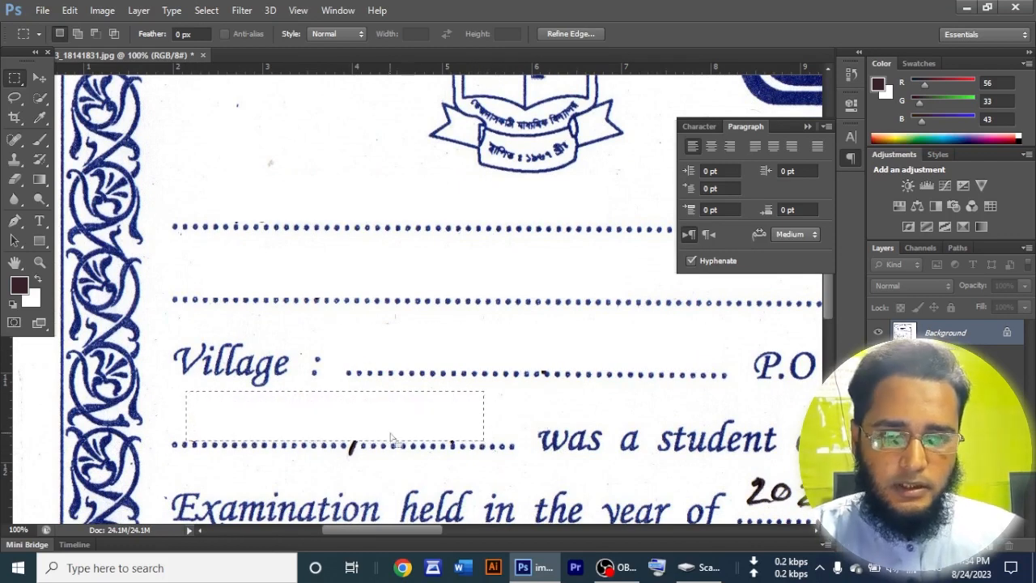
Remove the leftover pen stroke crossing the dotted Zilla line by clearing a freehand Lasso selection around it
ctrl+click(353, 453)
ctrl+click(353, 453)
ctrl+click(353, 453)
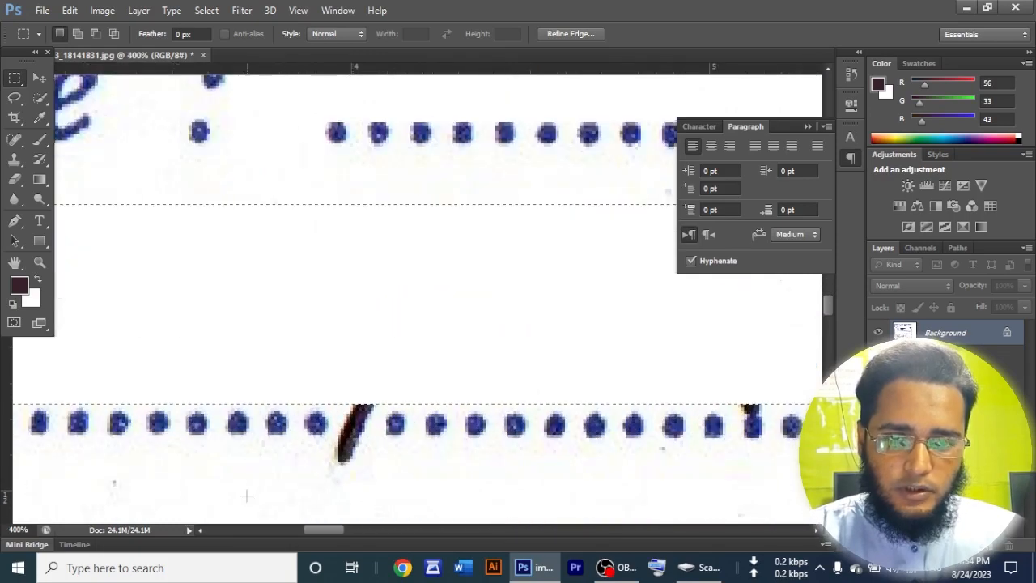
click(353, 425)
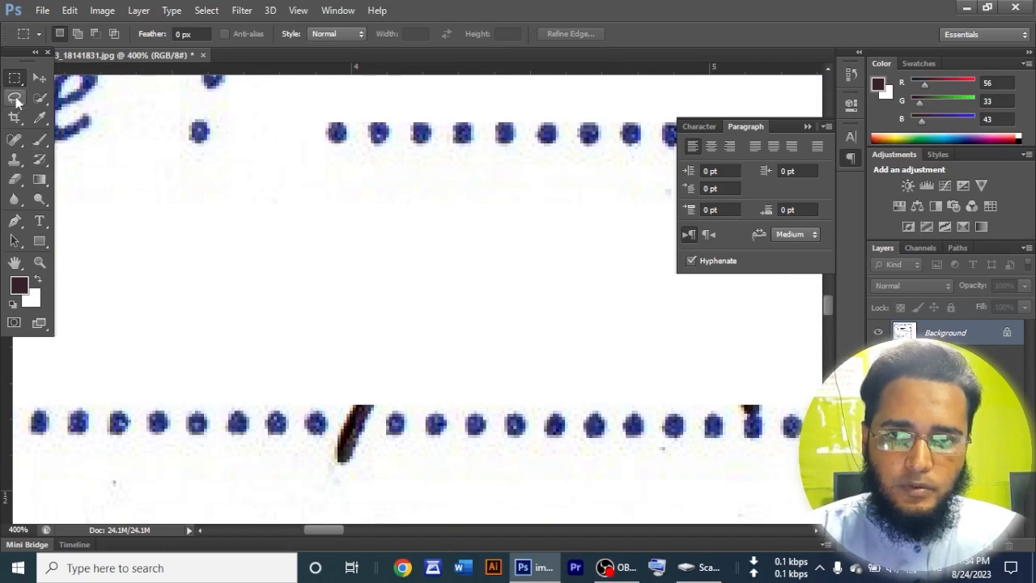
click(16, 98)
mouse_move(366, 390)
mouse_down()
mouse_move(331, 437)
mouse_move(348, 485)
mouse_move(376, 462)
mouse_move(389, 408)
mouse_move(368, 388)
mouse_up()
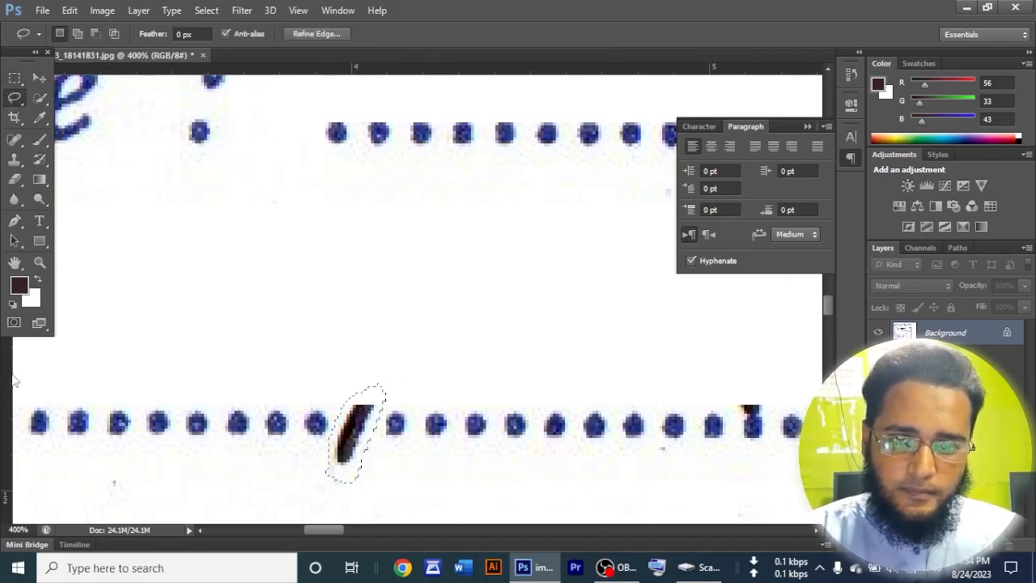
key(BackSpace)
click(352, 402)
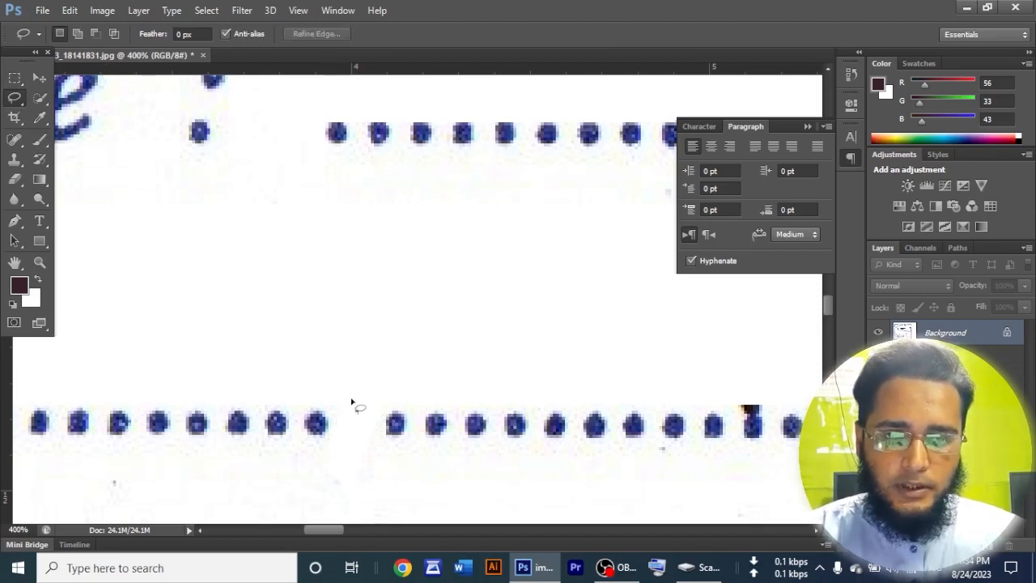
Copy the dot beside the gap in the Zilla line to a new layer and place a duplicate of it in the gap
mouse_move(397, 403)
mouse_down()
mouse_move(413, 424)
mouse_move(398, 443)
mouse_move(385, 435)
mouse_move(398, 405)
mouse_up()
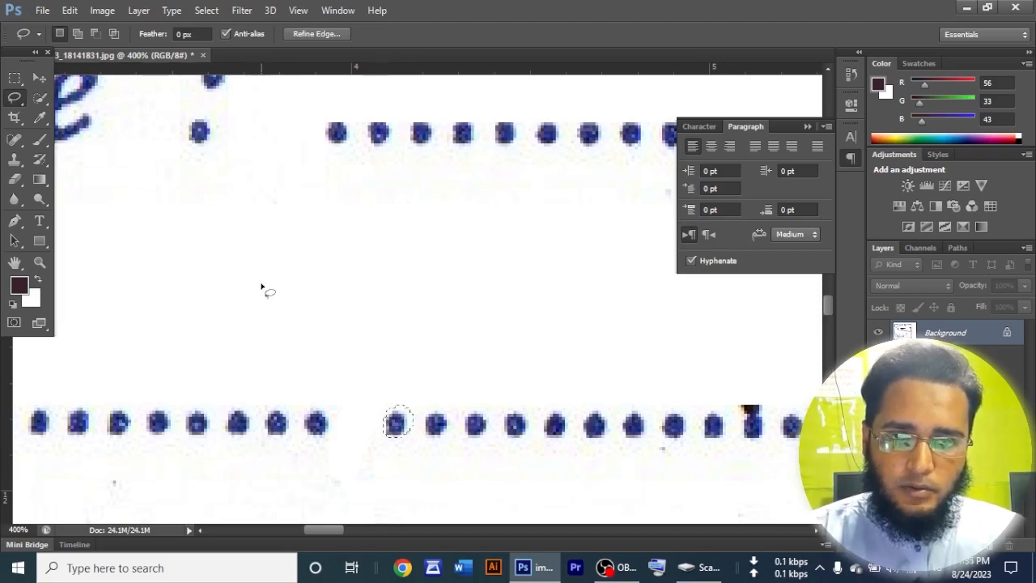
key(ctrl+j)
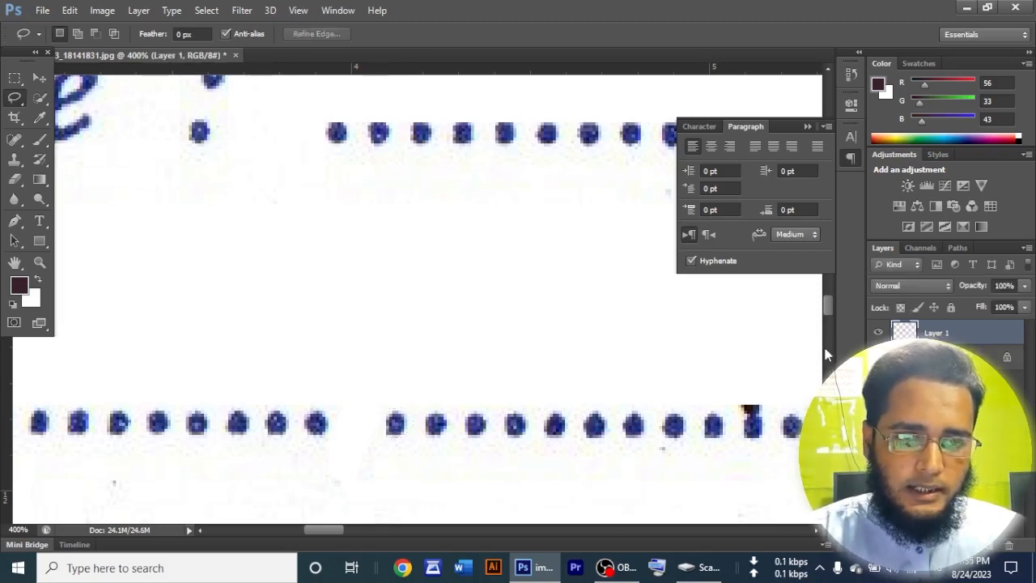
click(36, 79)
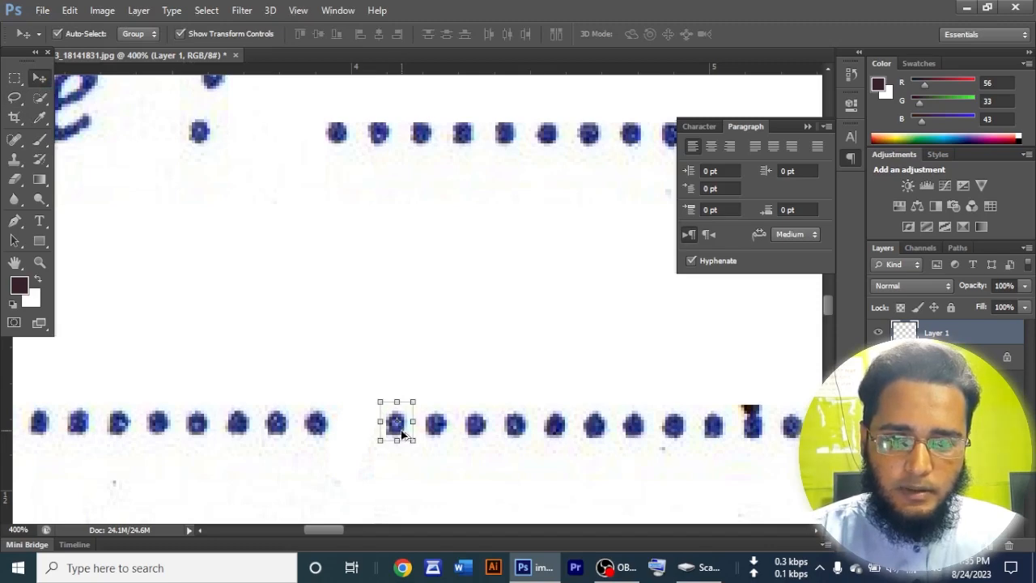
drag(402, 435, 362, 435)
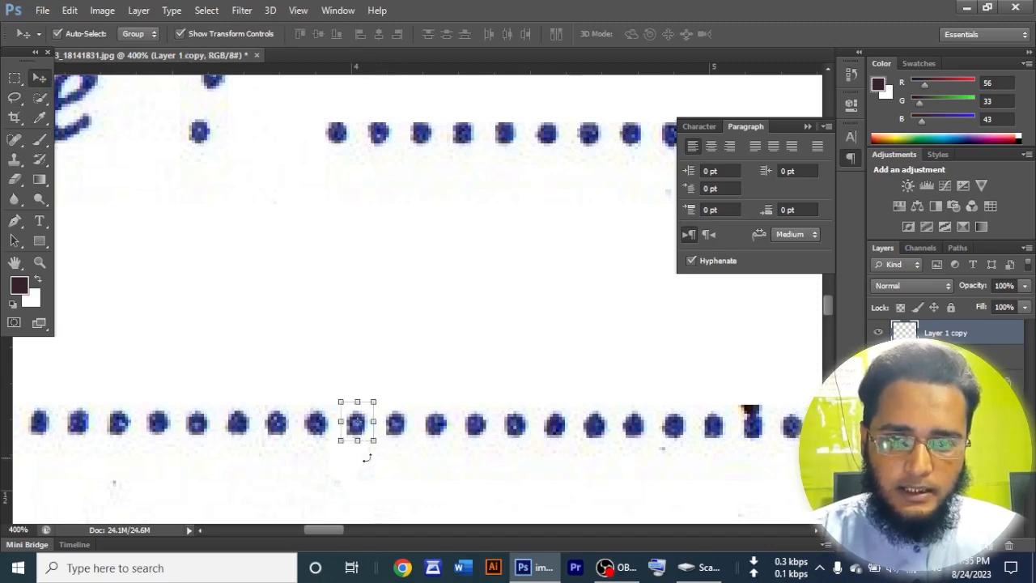
click(384, 451)
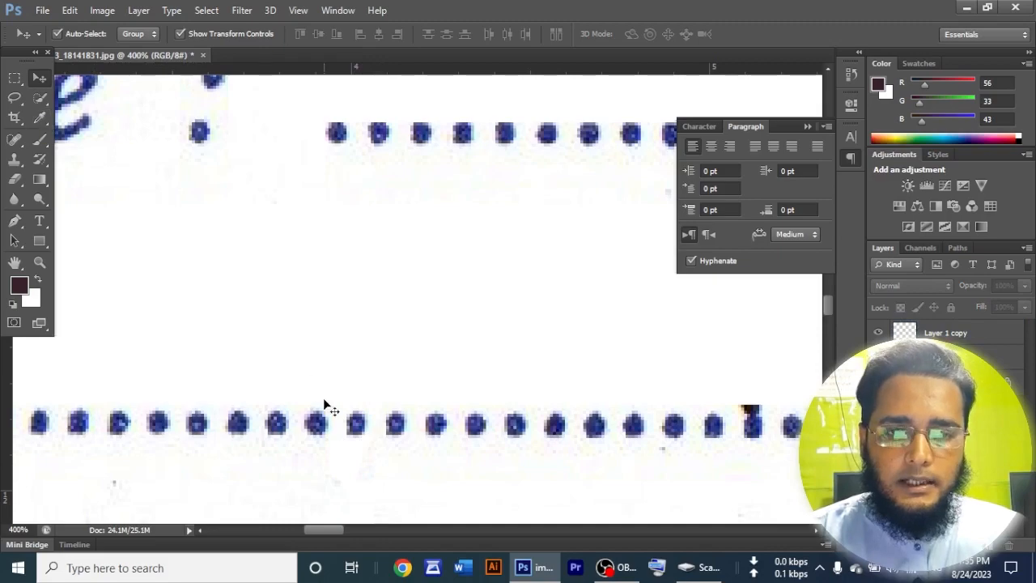
Examine the cleaned lines and the remaining handwritten entries across the whole testimonial
key(ctrl+minus)
key(ctrl+minus)
key(ctrl+minus)
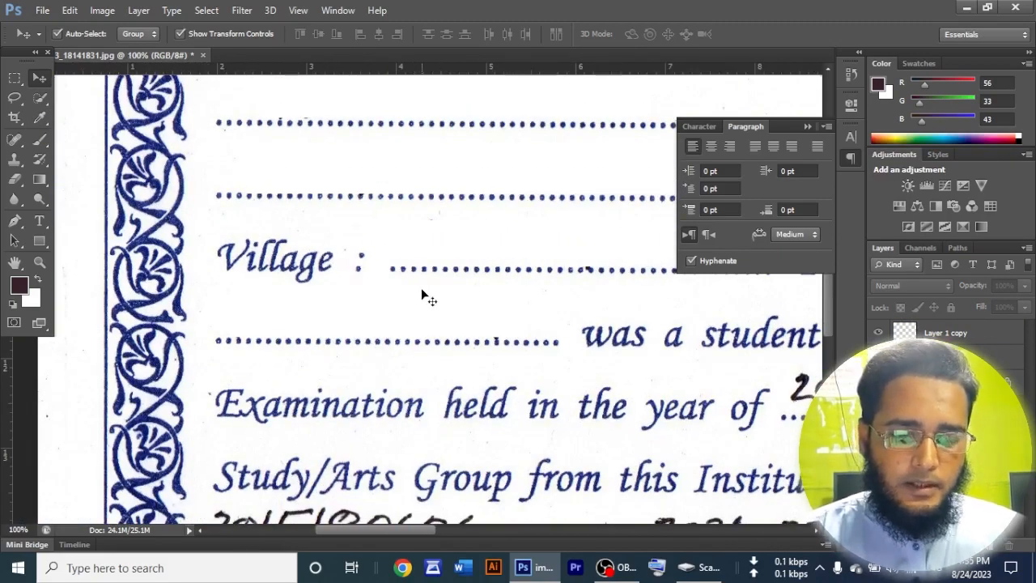
key(ctrl+0)
scroll(421, 282, up, 3)
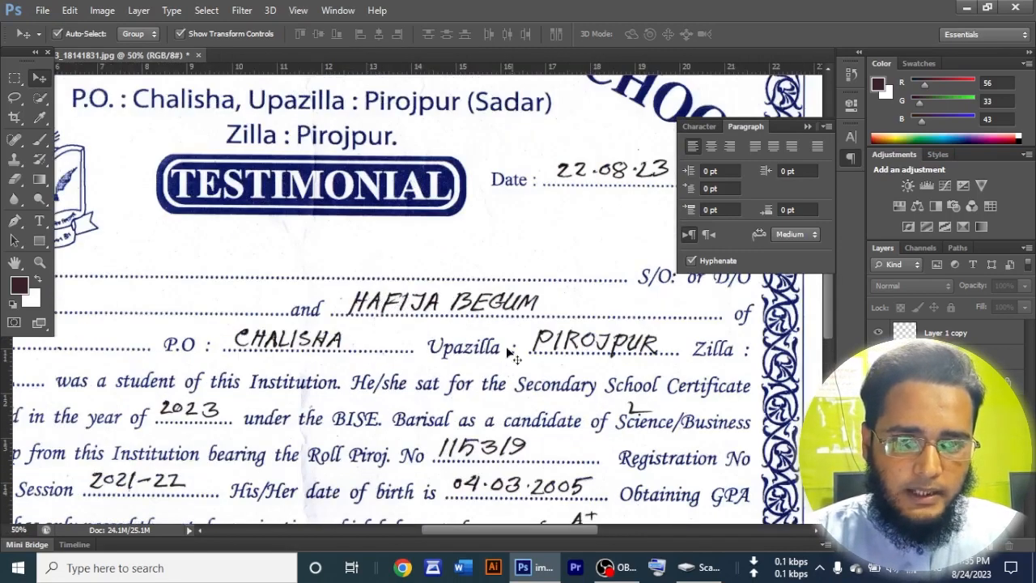
scroll(353, 374, down, 5)
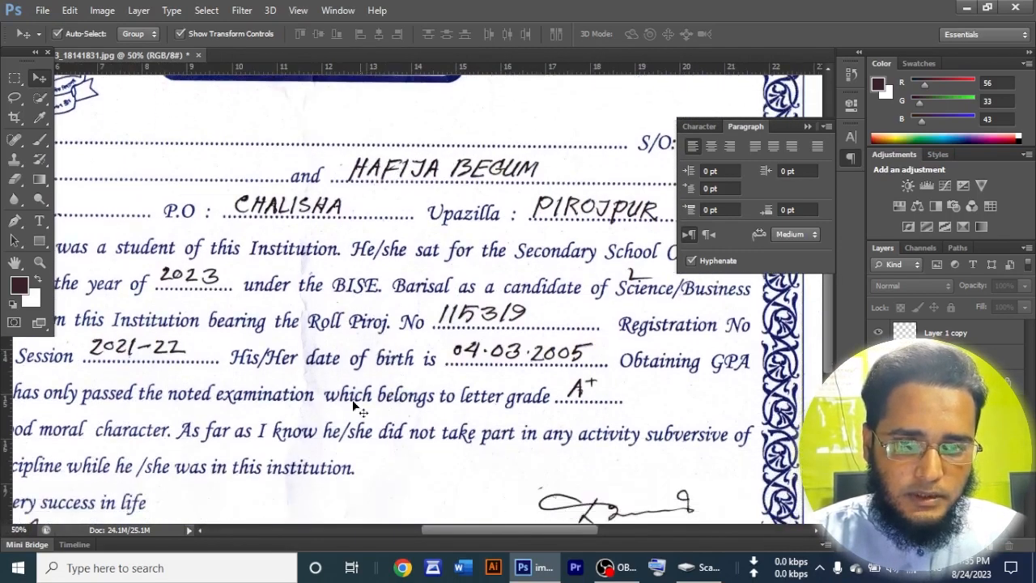
scroll(332, 421, down, 1)
key(ctrl+0)
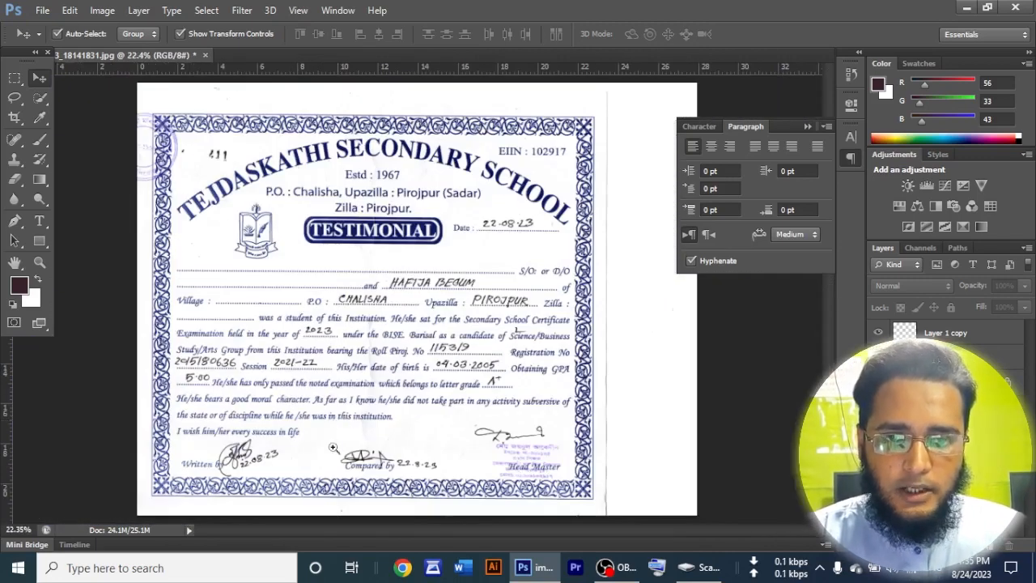
Open the original scan img20230823_18141831.jpg from the Scanner File folder in Photoshop as a second document
click(966, 7)
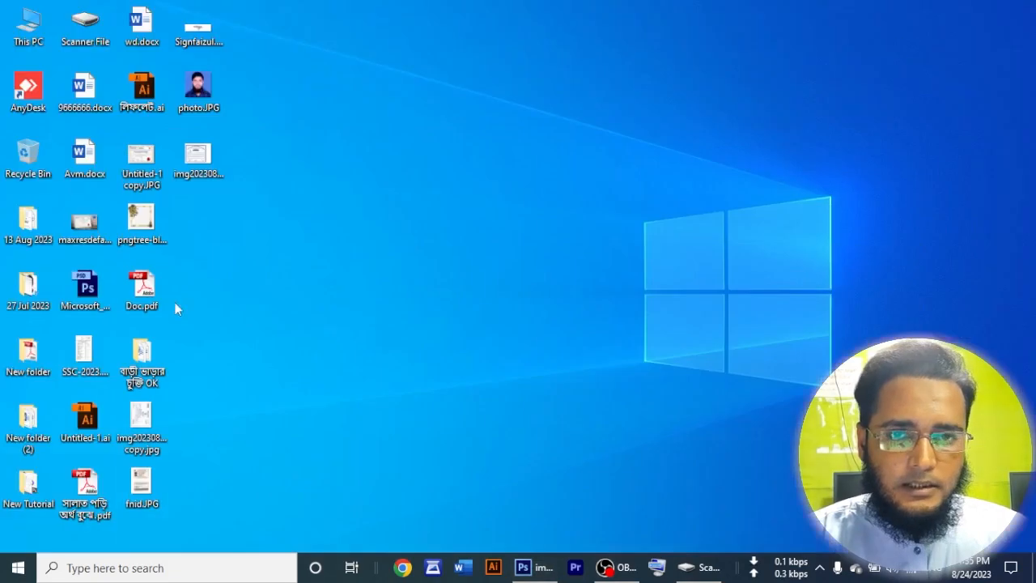
double_click(85, 25)
scroll(733, 301, down, 5)
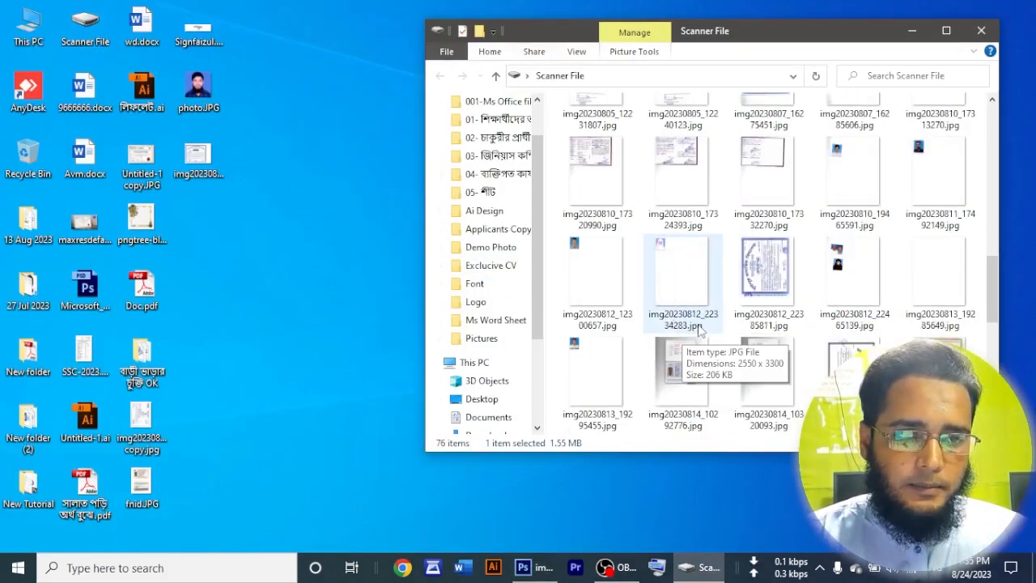
scroll(732, 301, down, 2)
click(670, 314)
scroll(670, 298, down, 1)
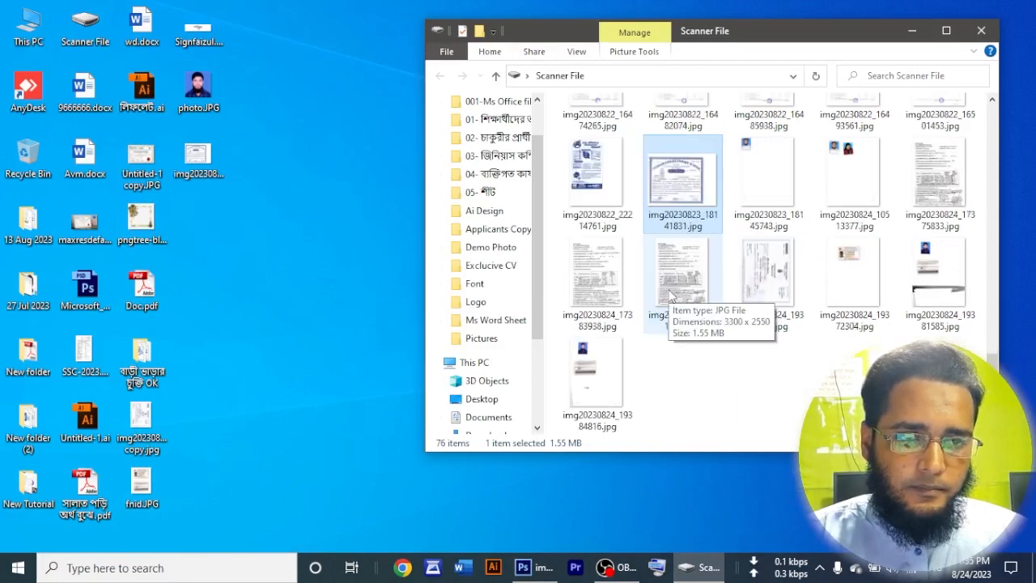
drag(572, 470, 1006, 377)
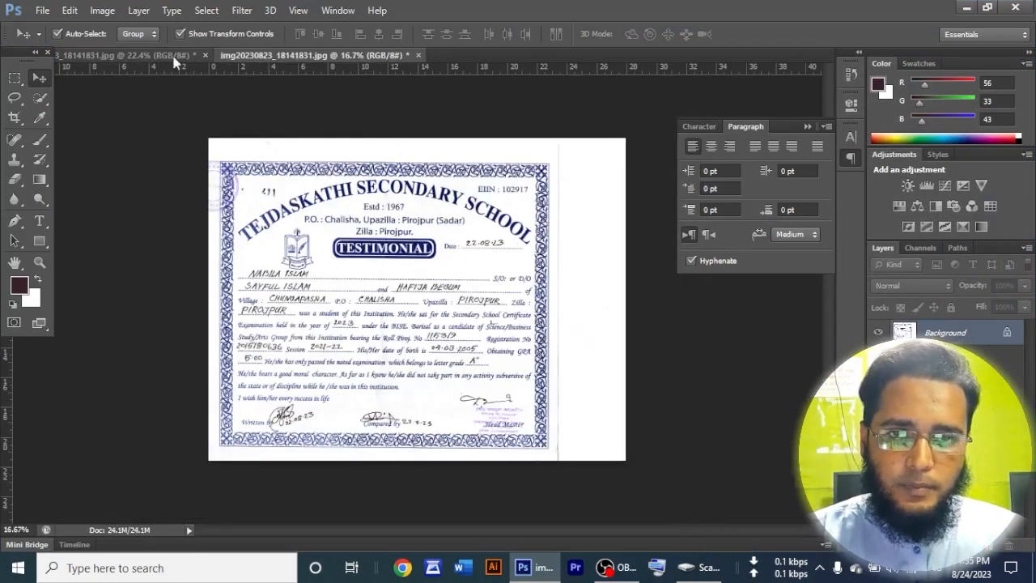
Compare the edited testimonial with the original scan, ending on the original
click(157, 56)
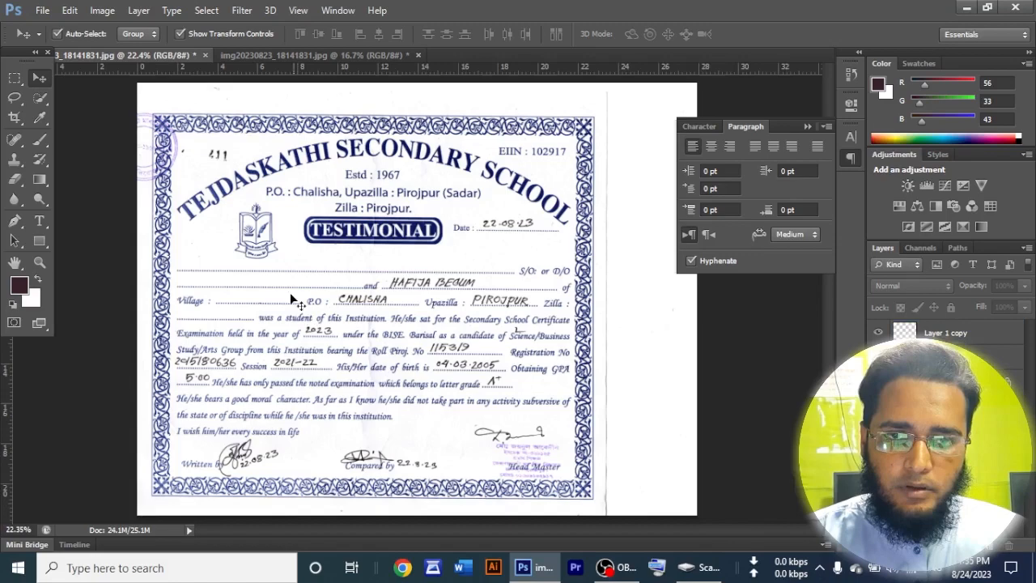
click(283, 55)
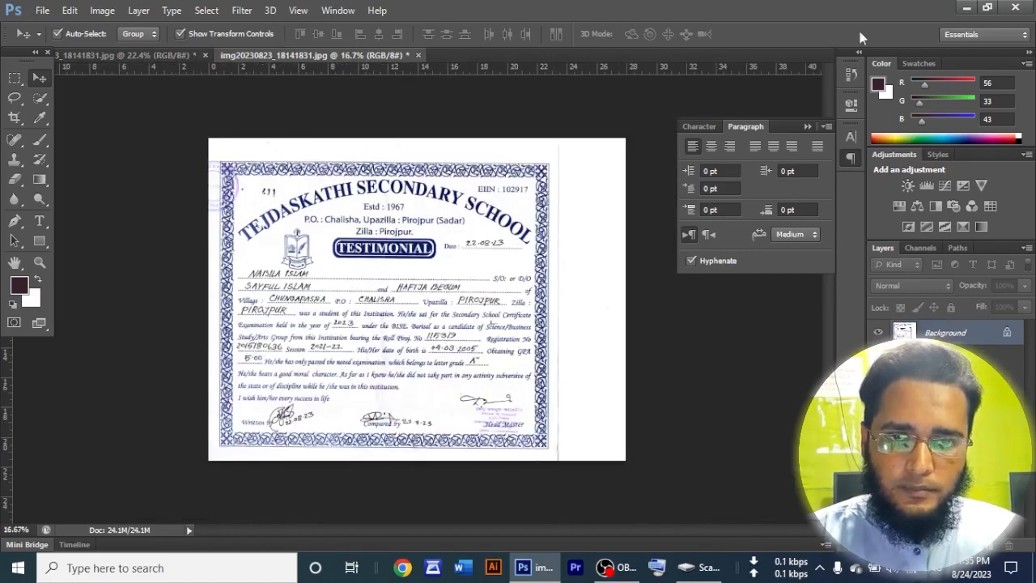
Open the scan img20230812_22385811.jpg from the Scanner File folder in Photoshop as a separate document
click(966, 8)
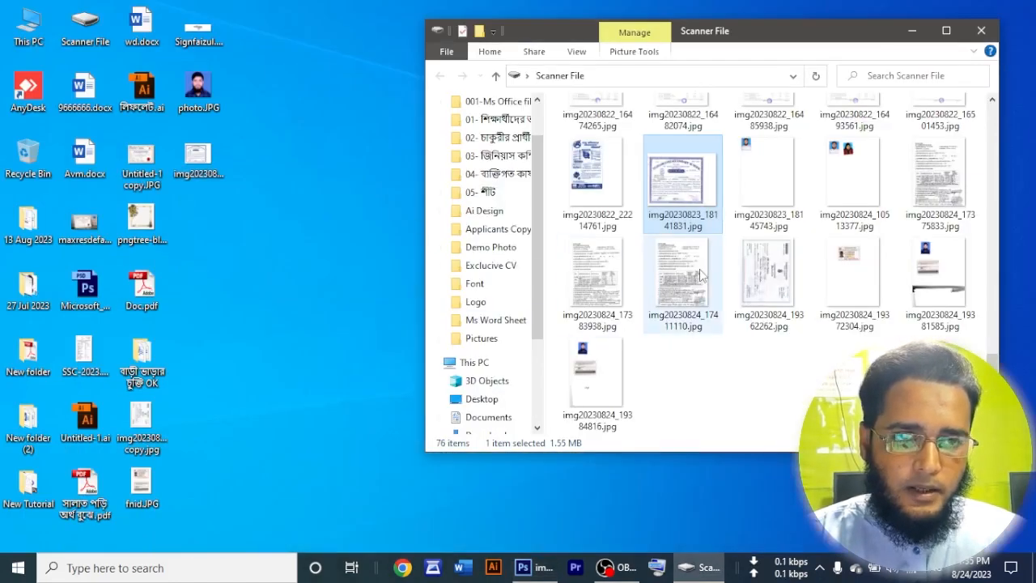
scroll(701, 275, up, 5)
drag(768, 142, 523, 566)
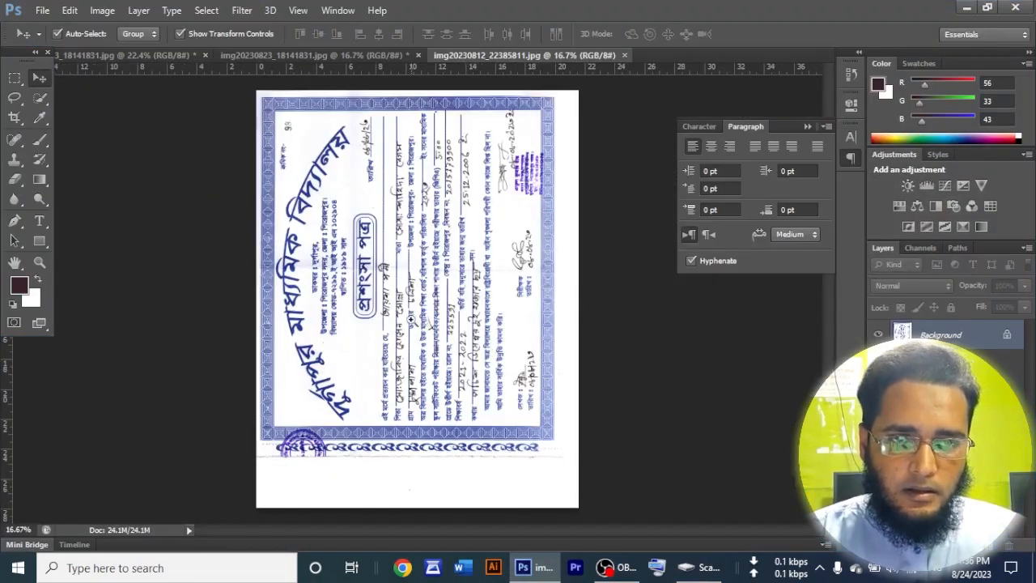
Rotate the scanned Bengali testimonial 90° counterclockwise and a further 180° so that it stands upright
click(102, 10)
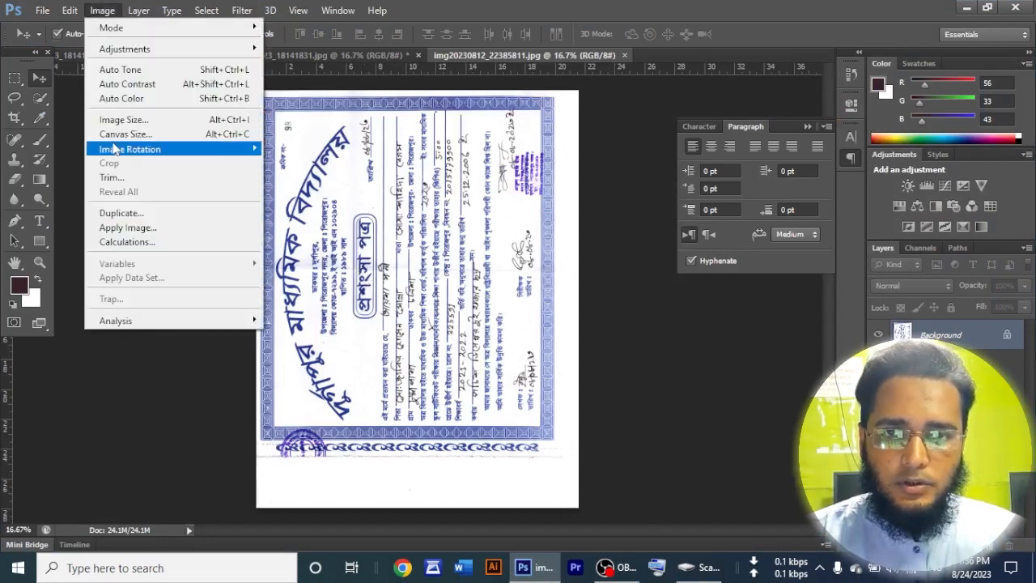
mouse_move(115, 150)
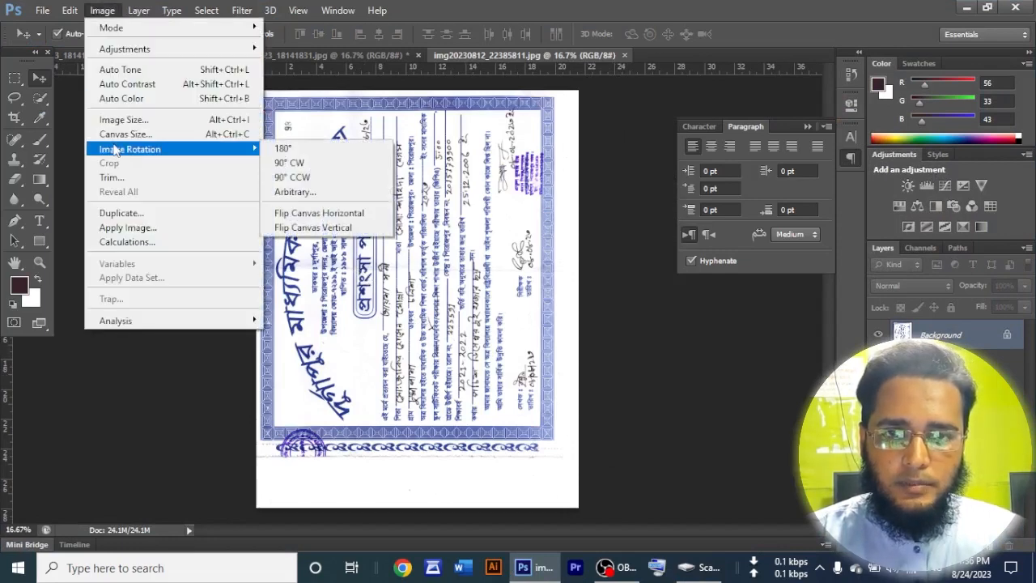
click(299, 178)
click(103, 12)
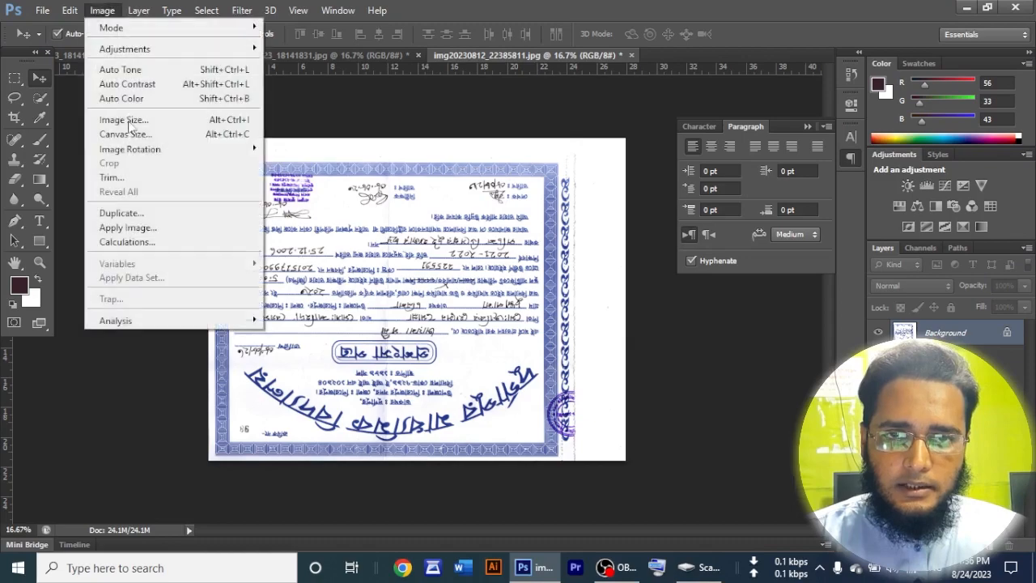
mouse_move(190, 150)
click(288, 149)
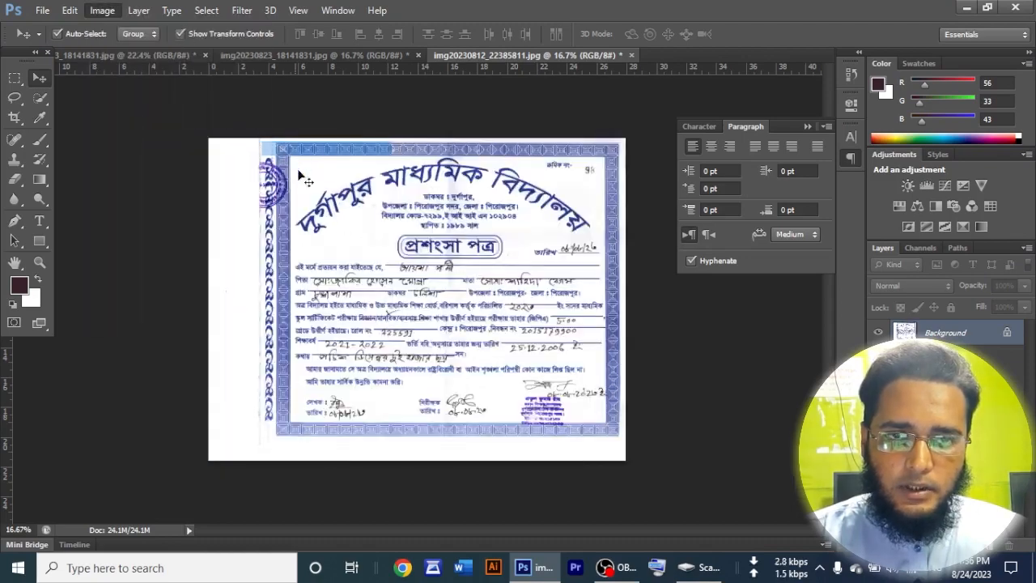
Erase the handwritten father's name from the পিতা line with a rectangular selection about 7.79 by 0.86 cm, and deselect
ctrl+click(443, 286)
ctrl+click(395, 295)
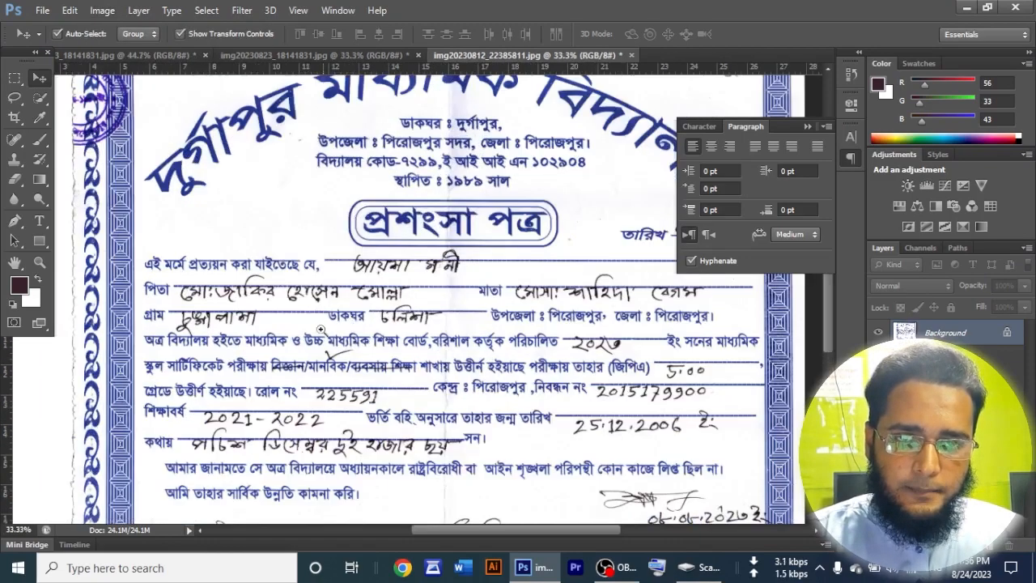
ctrl+click(204, 296)
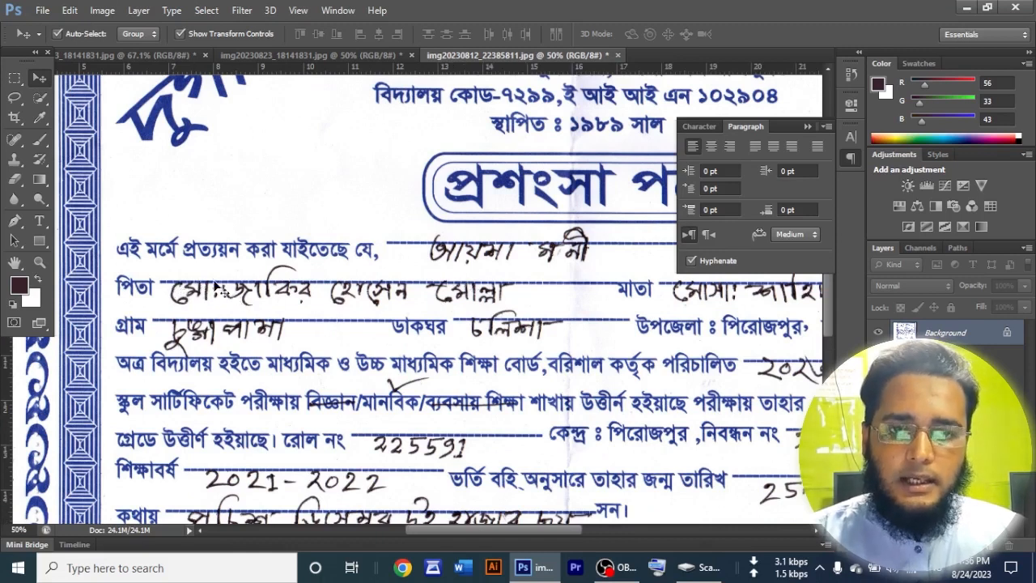
click(15, 77)
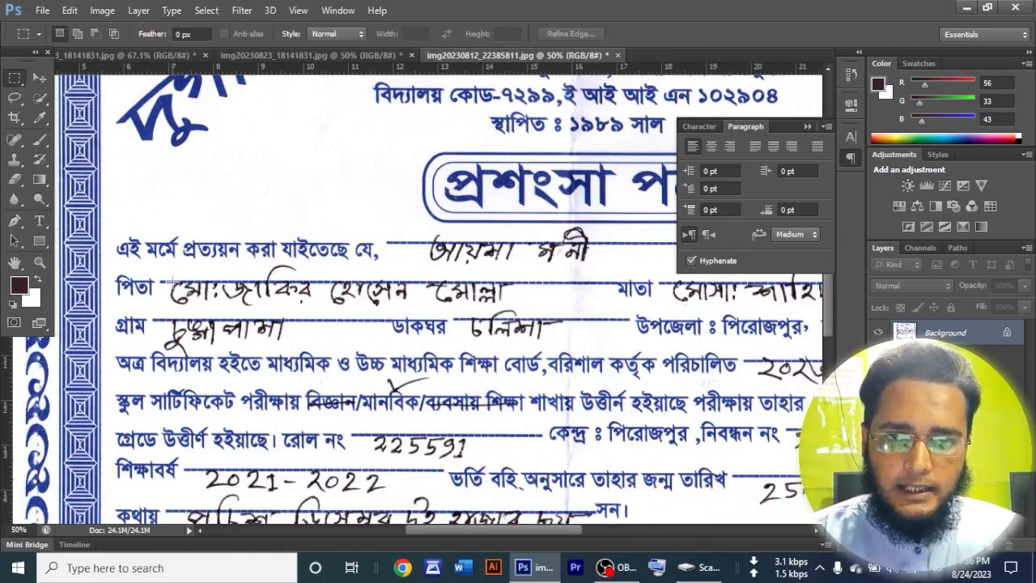
drag(170, 275, 518, 310)
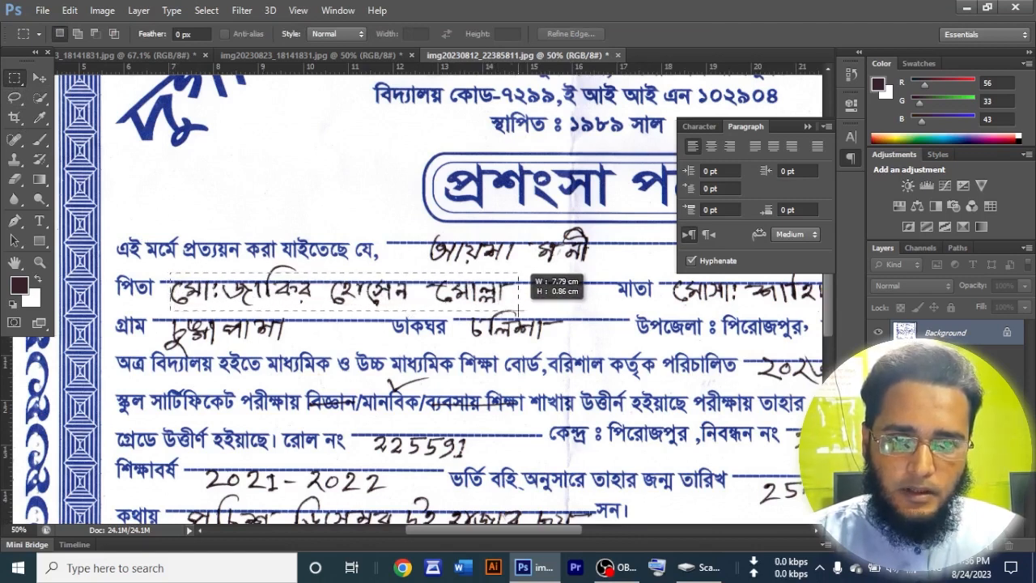
key(Delete)
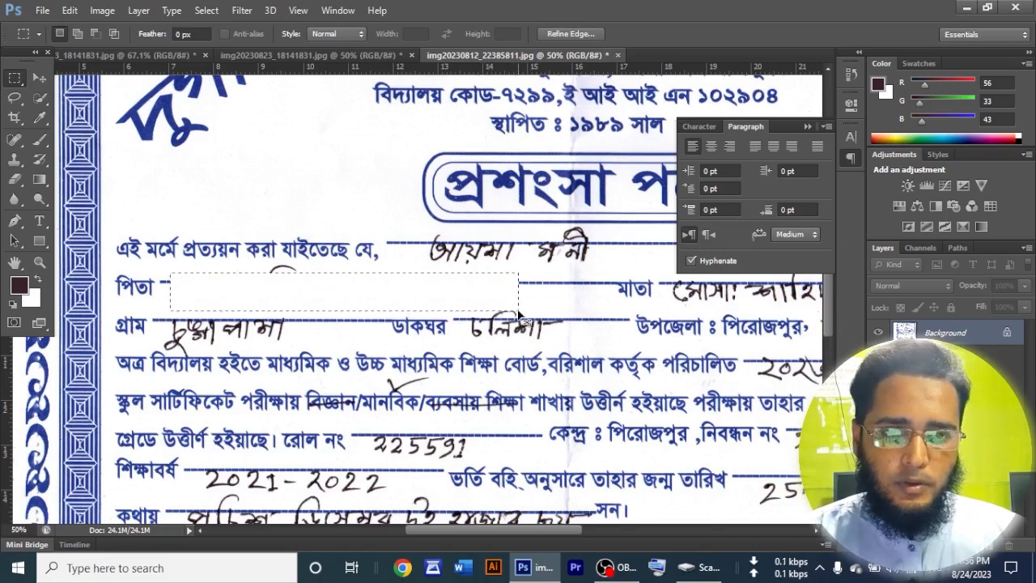
key(ctrl+d)
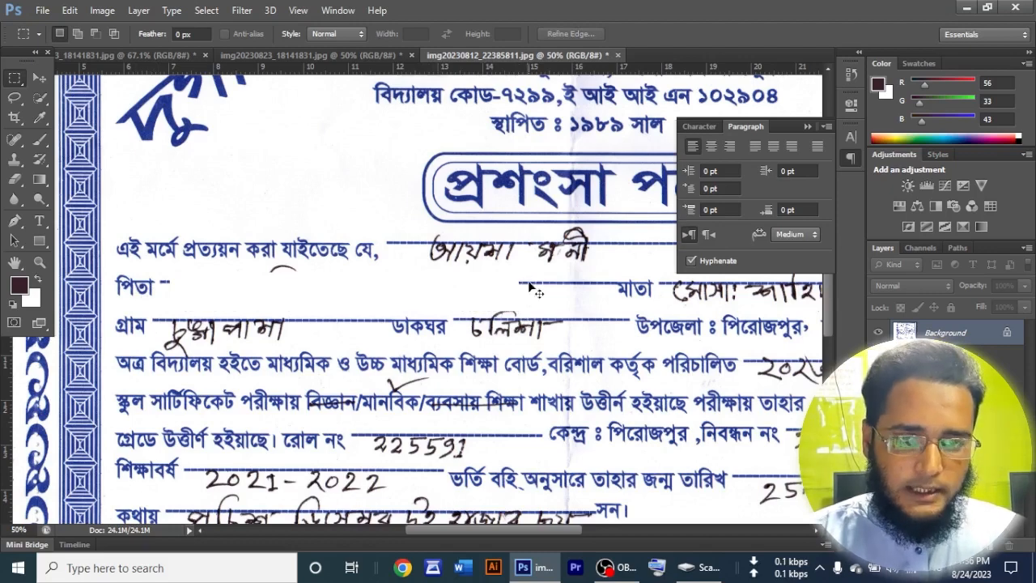
Copy the clean dashed stretch after the handwritten name in the first line to a new layer
scroll(527, 285, down, 2)
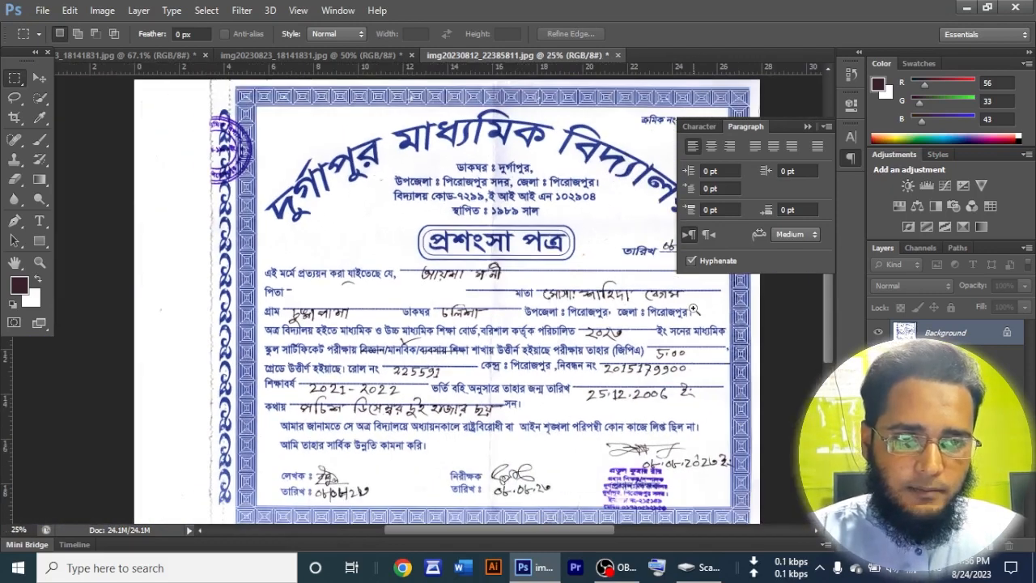
scroll(694, 308, up, 1)
drag(457, 530, 491, 530)
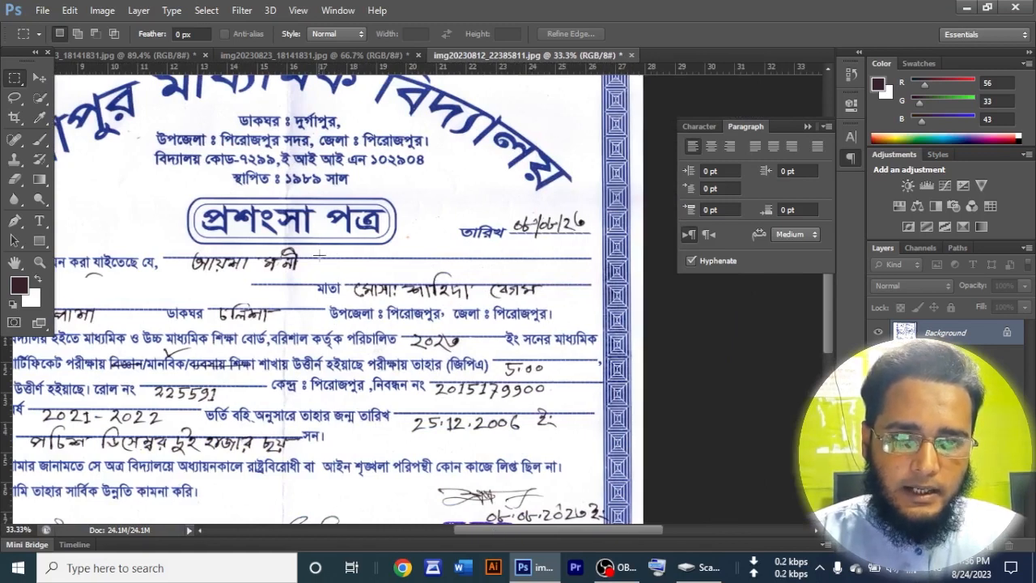
drag(320, 254, 593, 265)
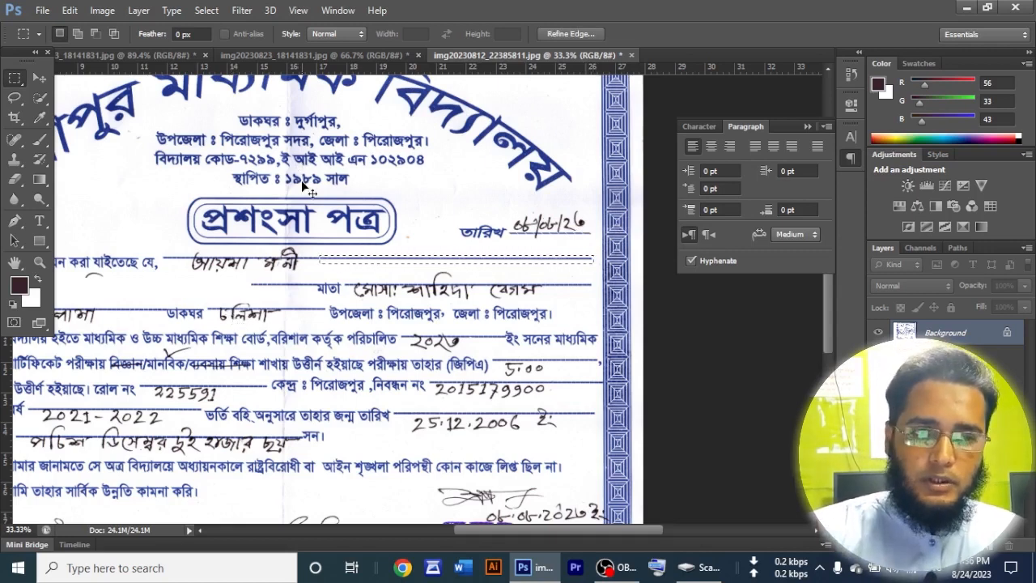
key(ctrl+j)
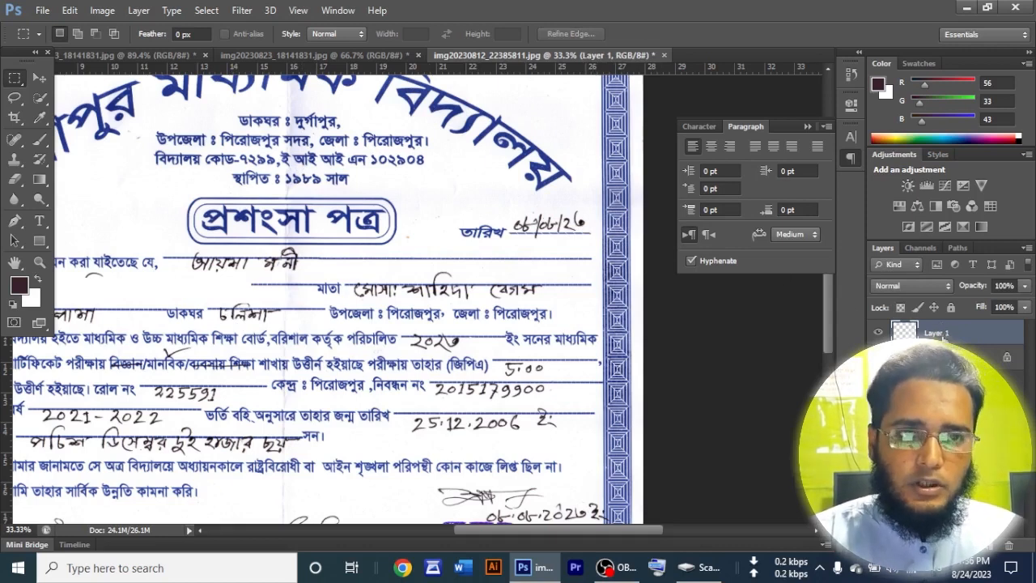
Move the copied dashed stretch down into the erased gap of the পিতা line
click(39, 79)
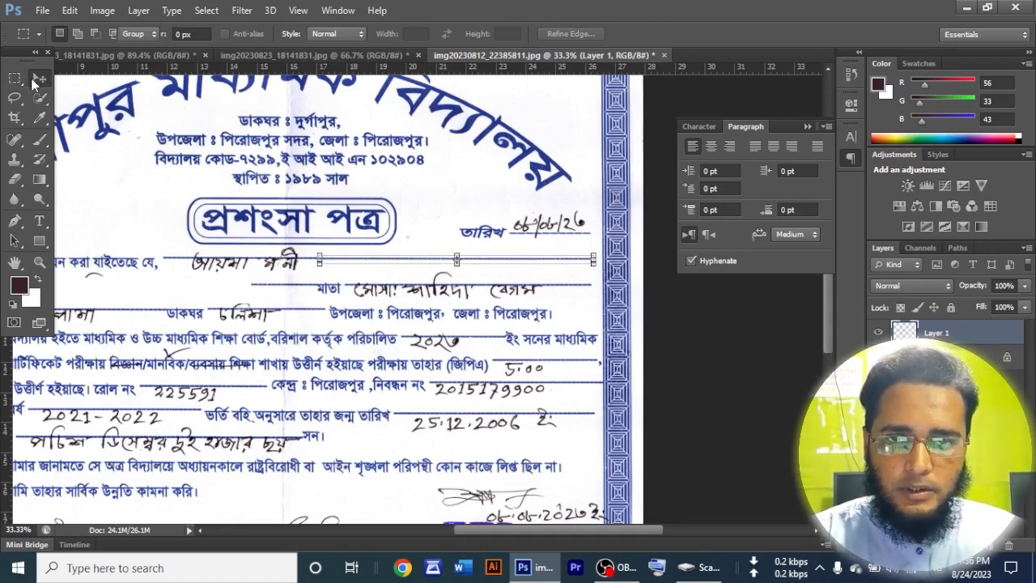
drag(361, 266, 161, 315)
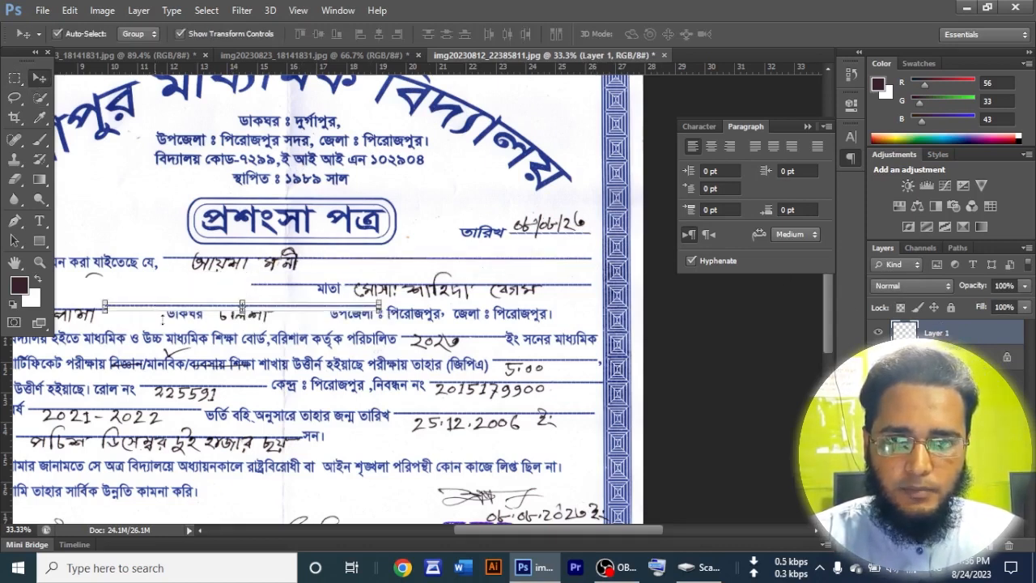
drag(468, 529, 428, 537)
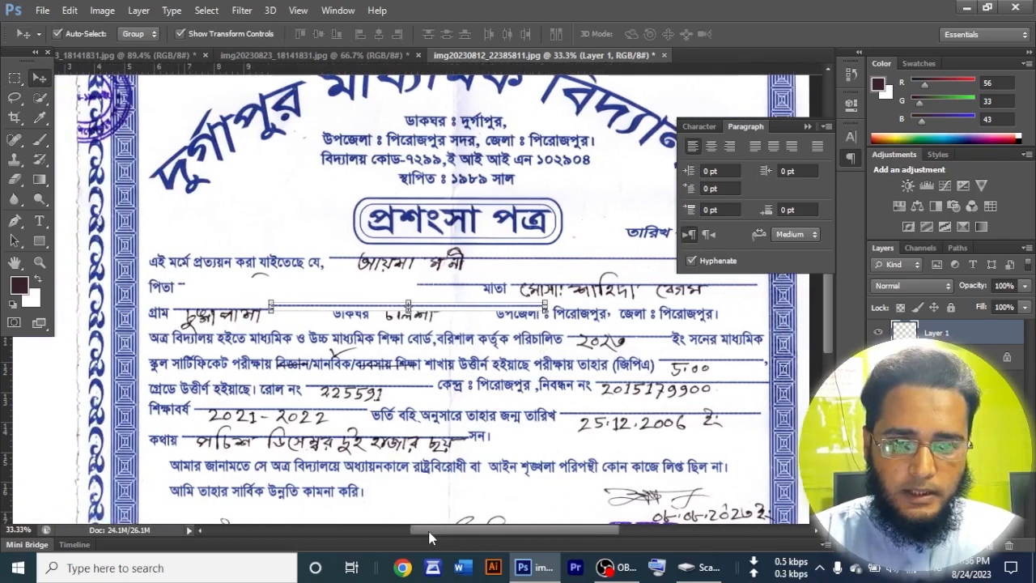
drag(423, 309, 422, 302)
key(ctrl+z)
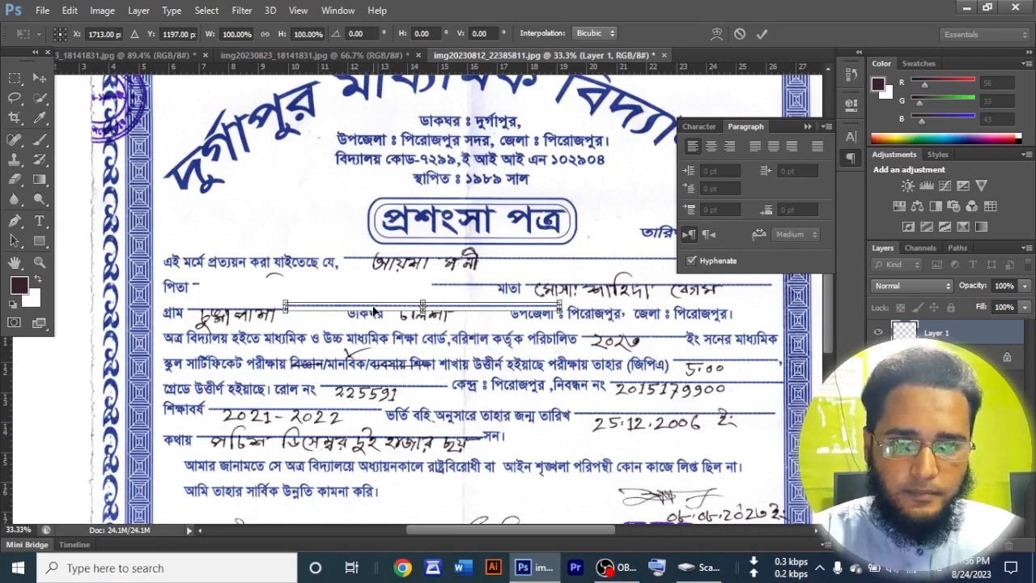
drag(376, 308, 293, 288)
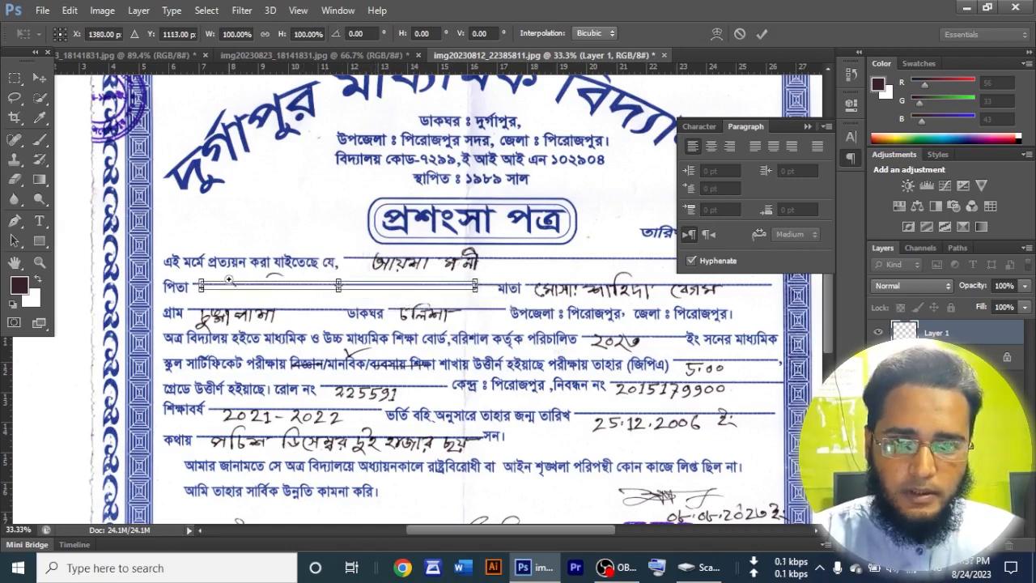
Align the copied stretch with the remaining dashes at the start of the পিতা line, check its far end and apply the placement
ctrl+click(229, 280)
ctrl+click(193, 290)
ctrl+click(191, 290)
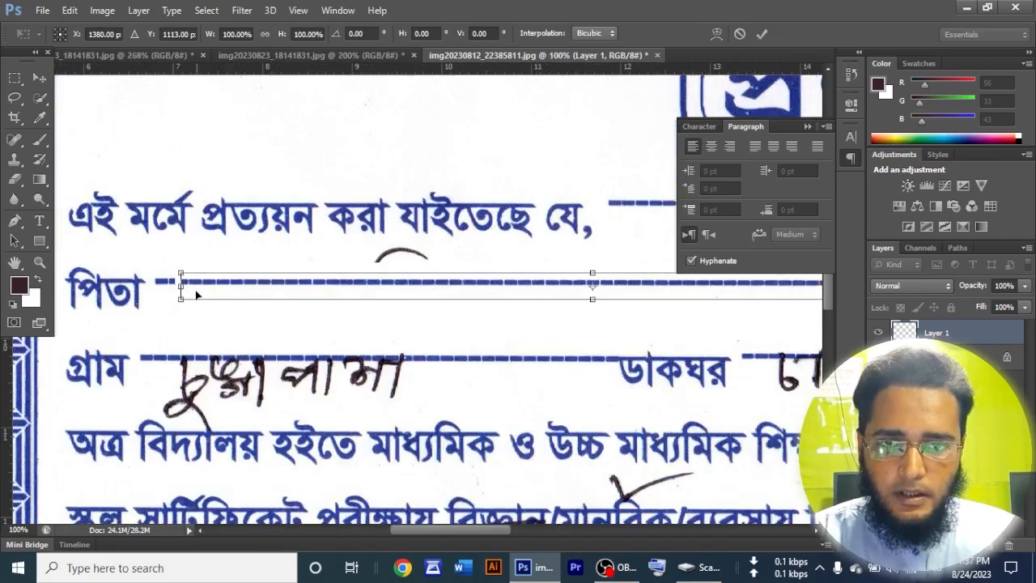
drag(196, 296, 177, 289)
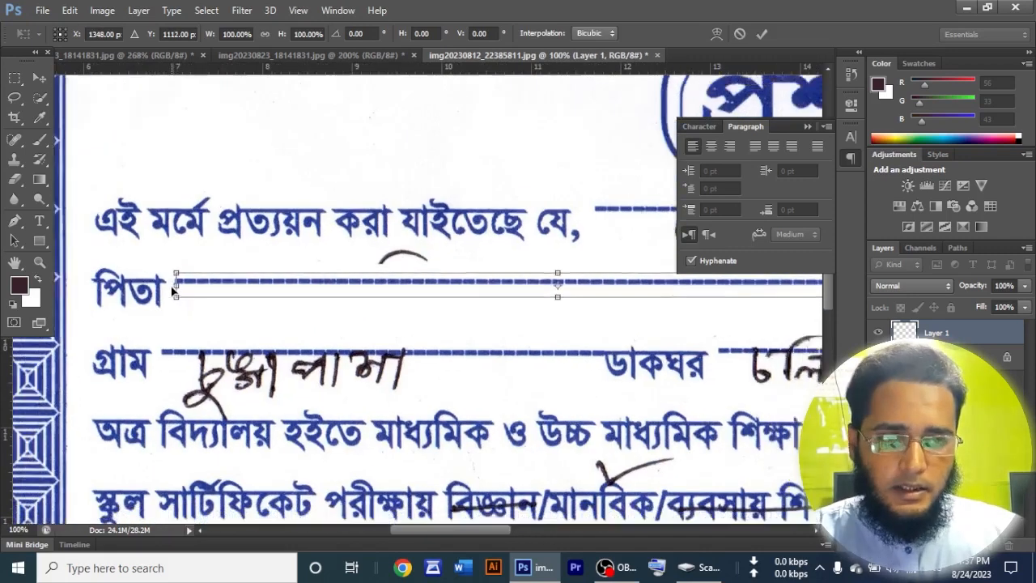
key(ctrl+minus)
key(ctrl+minus)
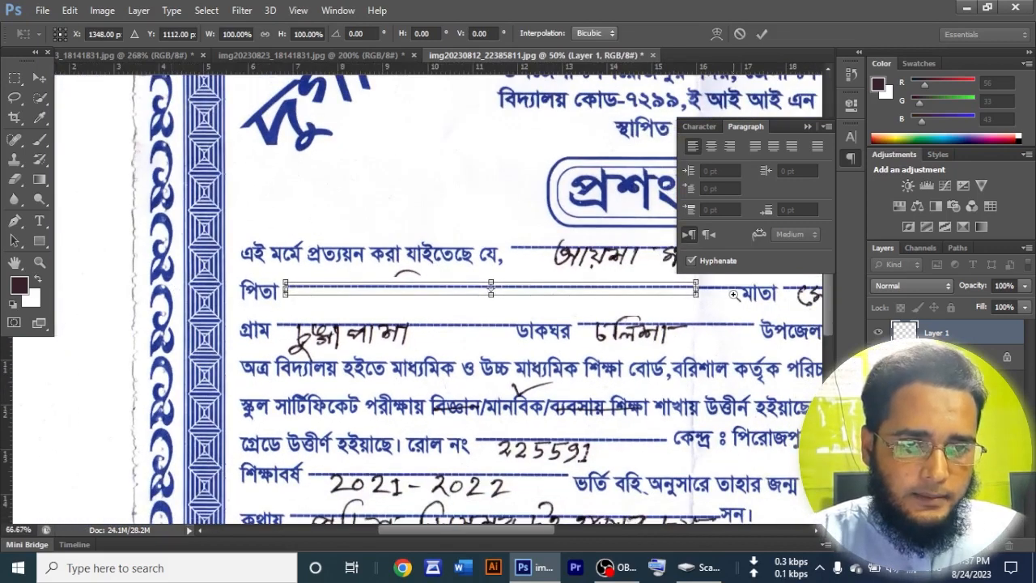
click(732, 297)
click(698, 293)
click(748, 304)
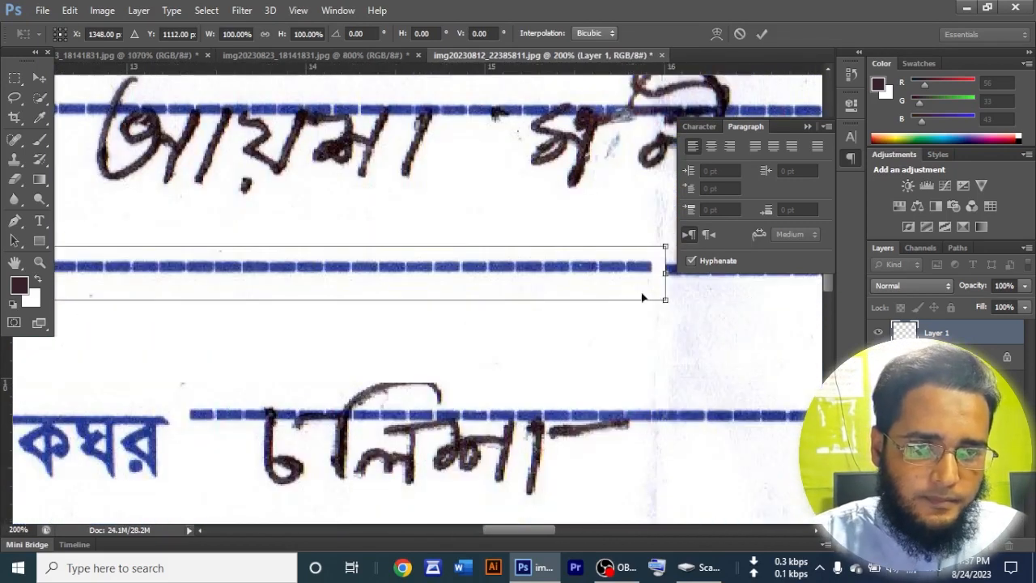
scroll(663, 383, up, 3)
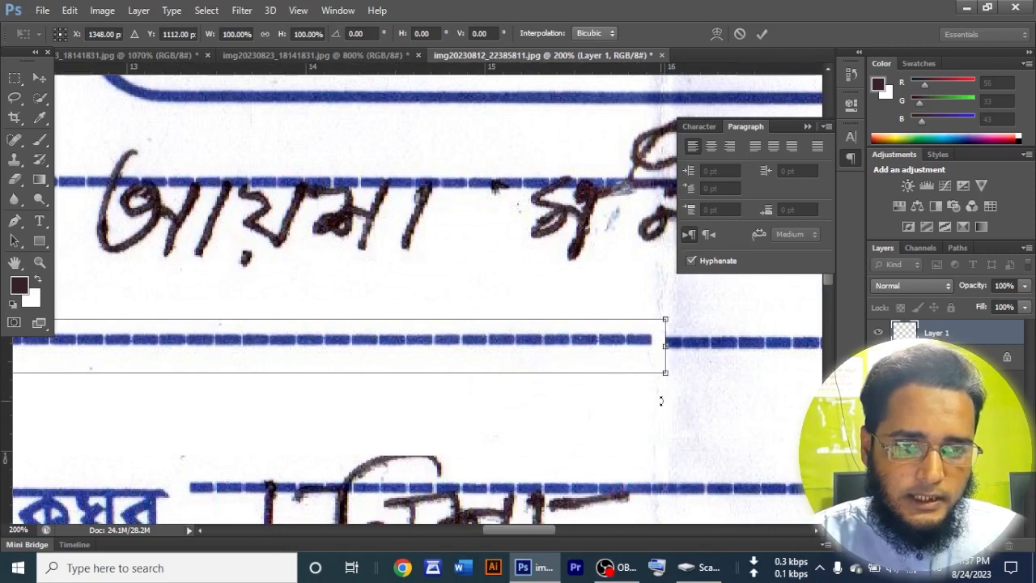
click(763, 35)
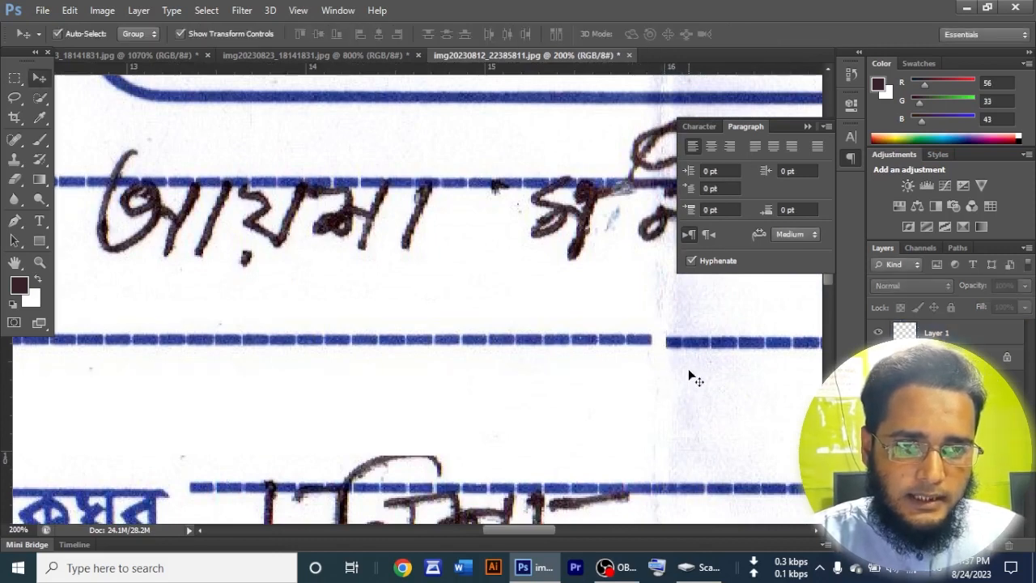
Convert the Background to a regular layer and clear the narrow gap after the copied dashes on Layer 1, and deselect
click(14, 78)
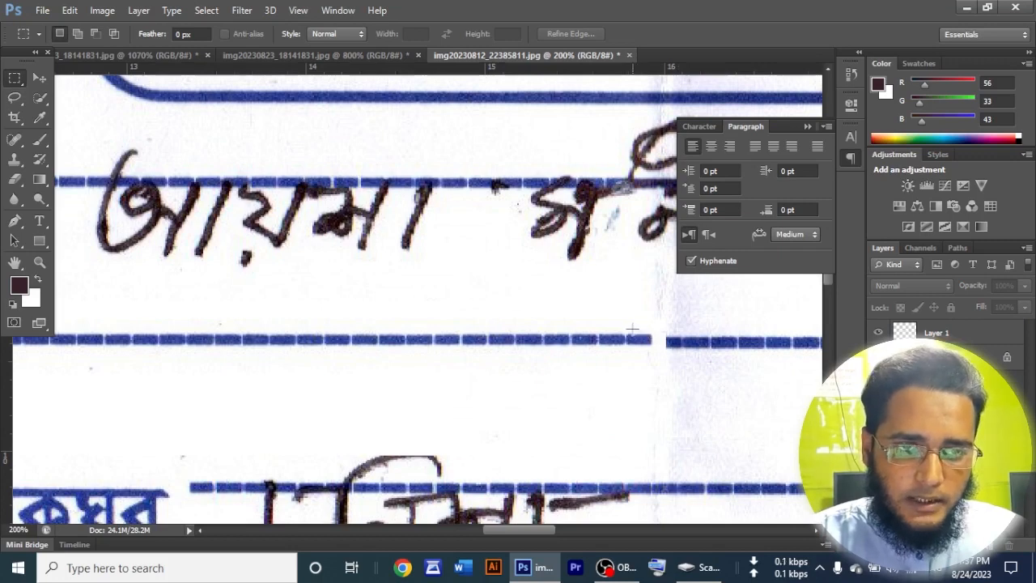
drag(648, 328, 663, 360)
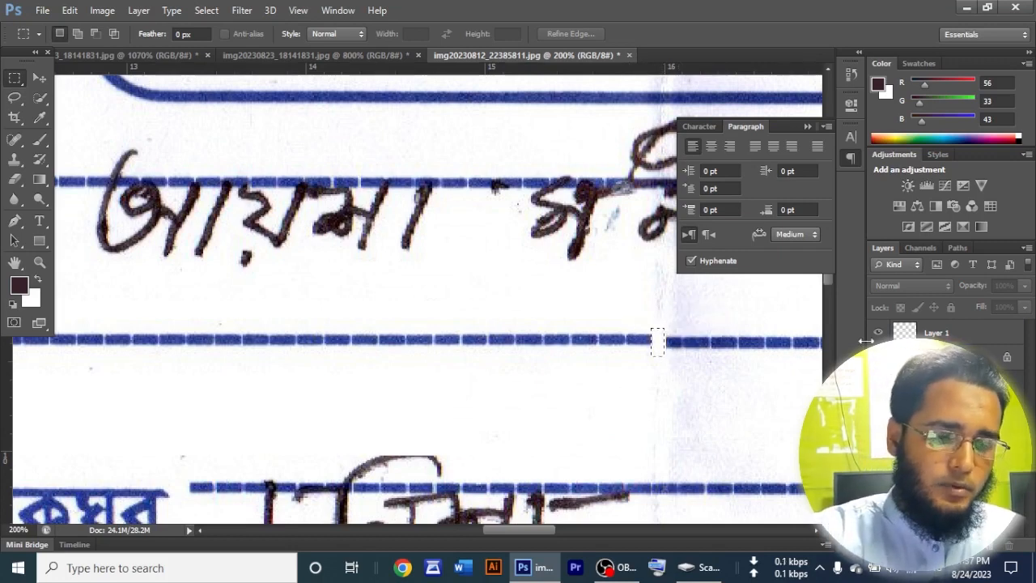
key(shift+BackSpace)
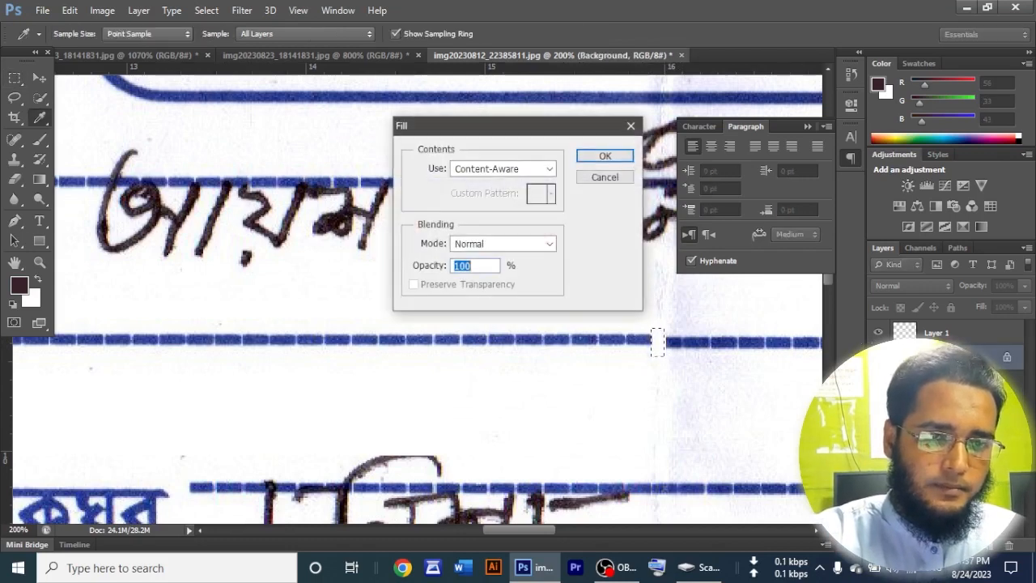
click(605, 177)
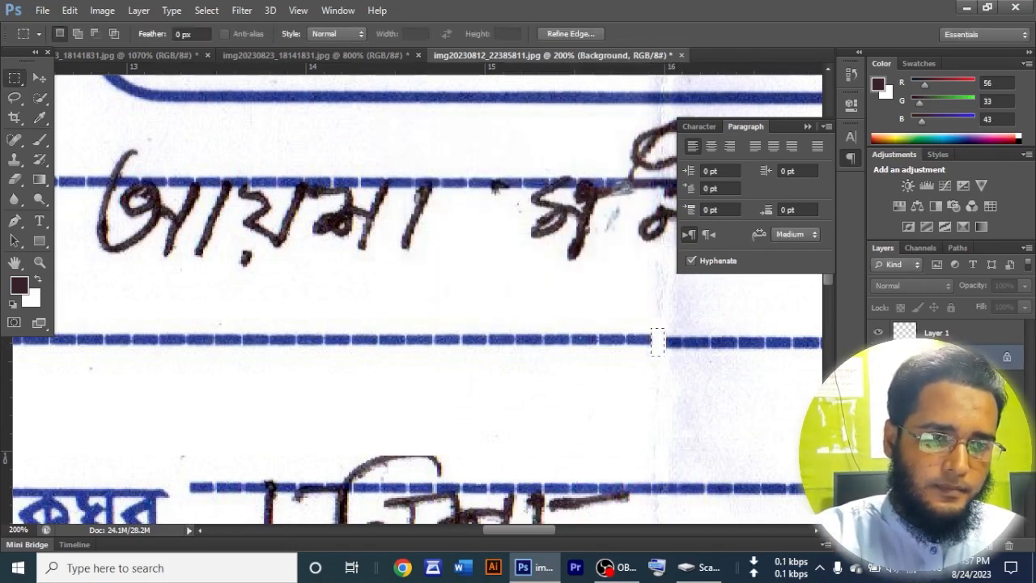
double_click(936, 356)
click(652, 178)
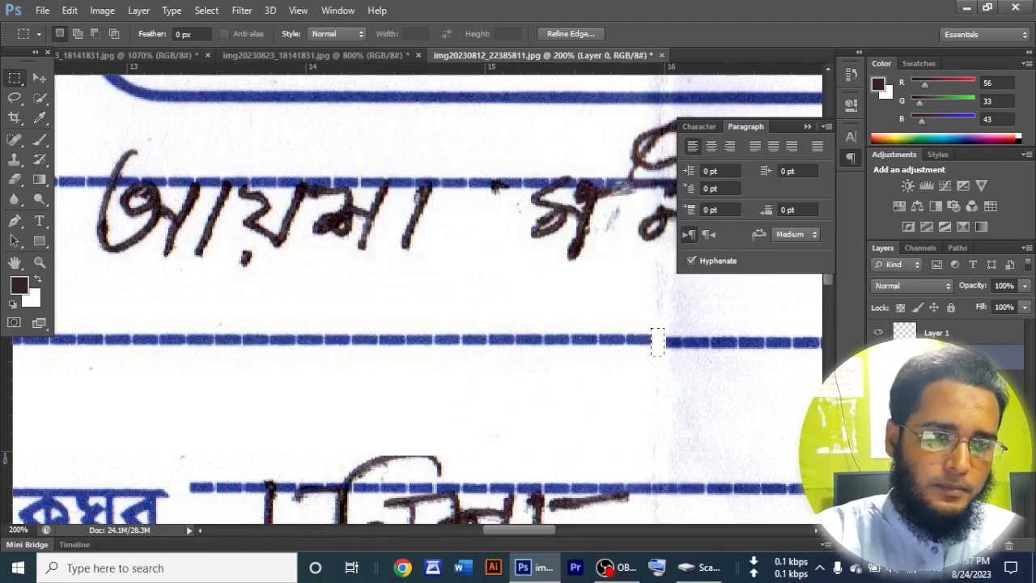
click(937, 333)
key(Delete)
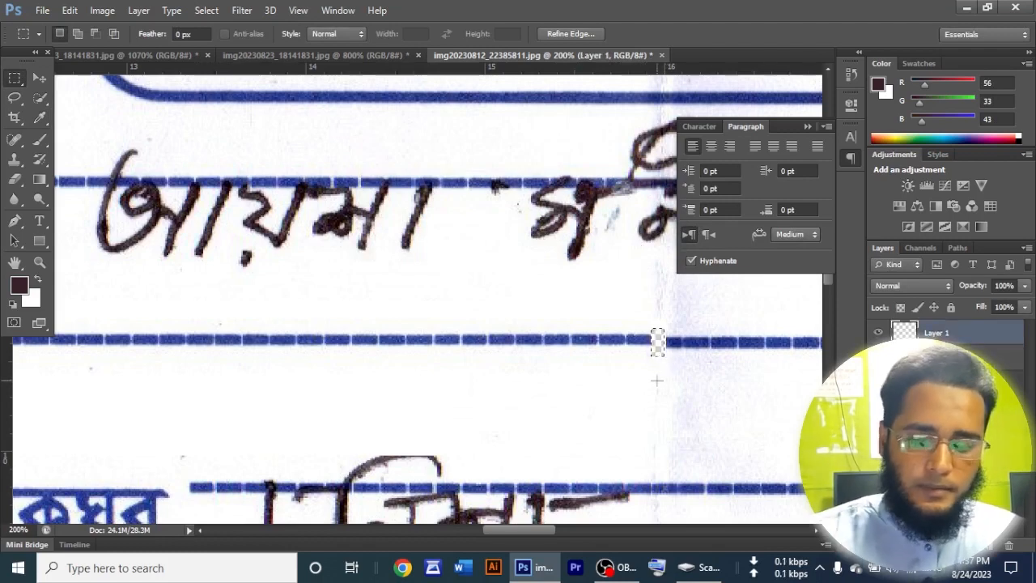
click(644, 387)
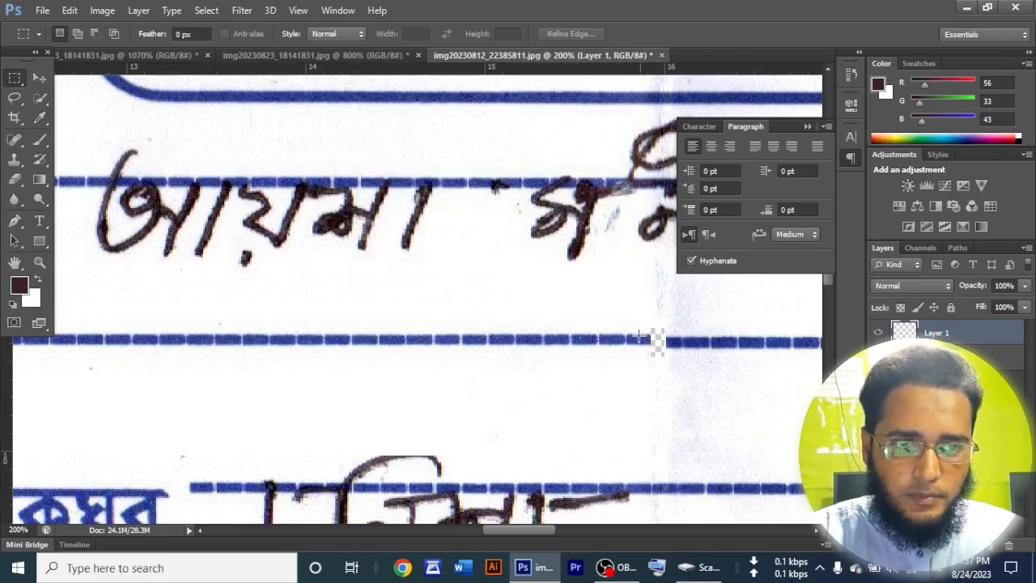
Copy a short run of dashes right after the gap in the পিতা line from Layer 0 to a new layer and move it over the gap
drag(665, 330, 753, 358)
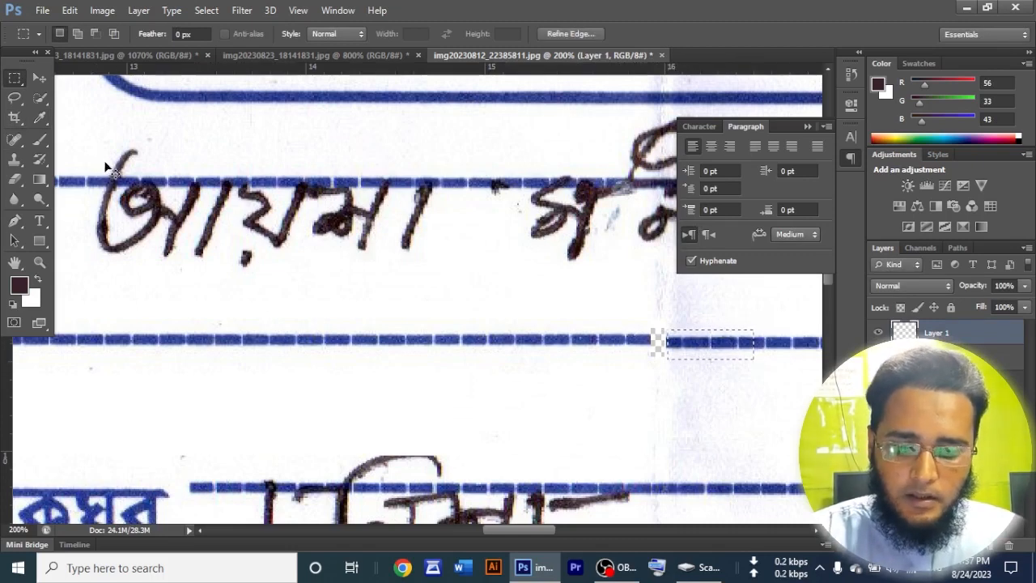
key(ctrl+c)
key(Return)
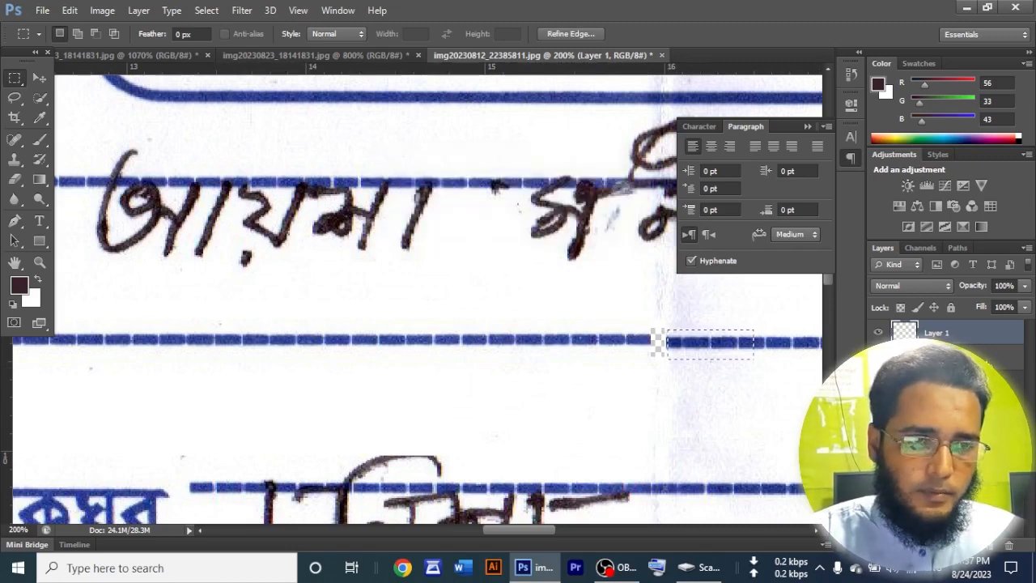
click(937, 358)
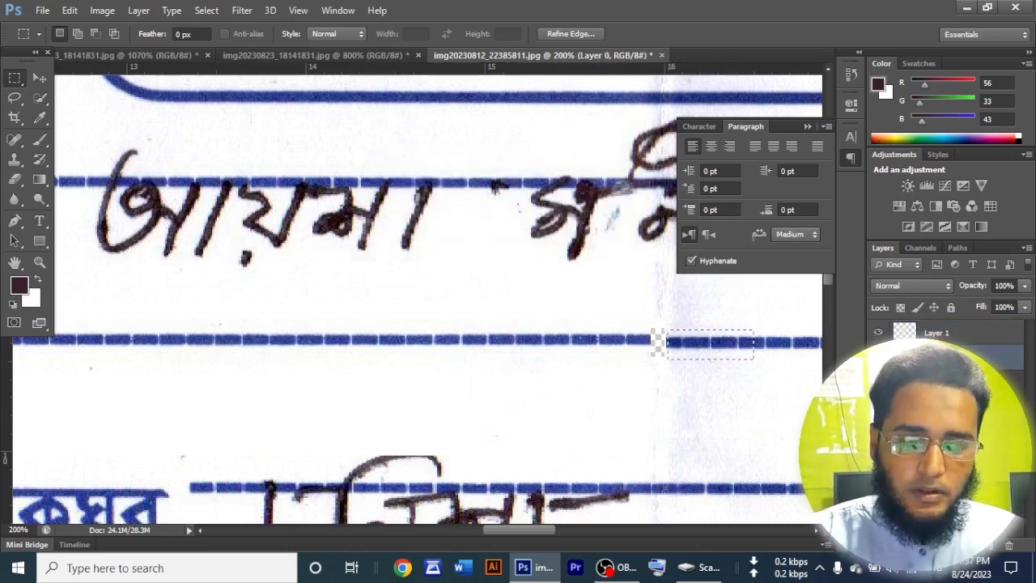
key(ctrl+j)
click(38, 78)
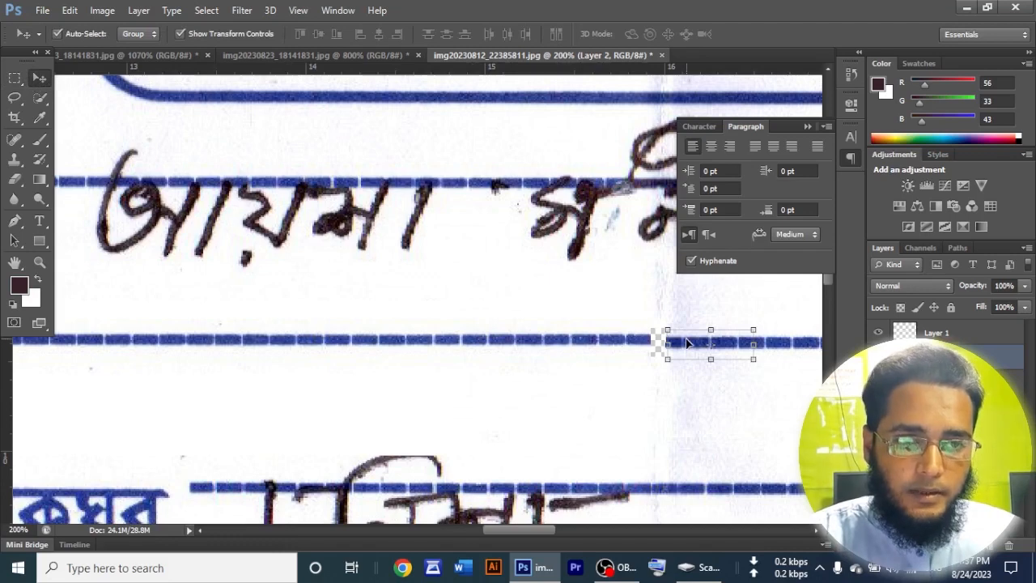
drag(687, 343, 655, 343)
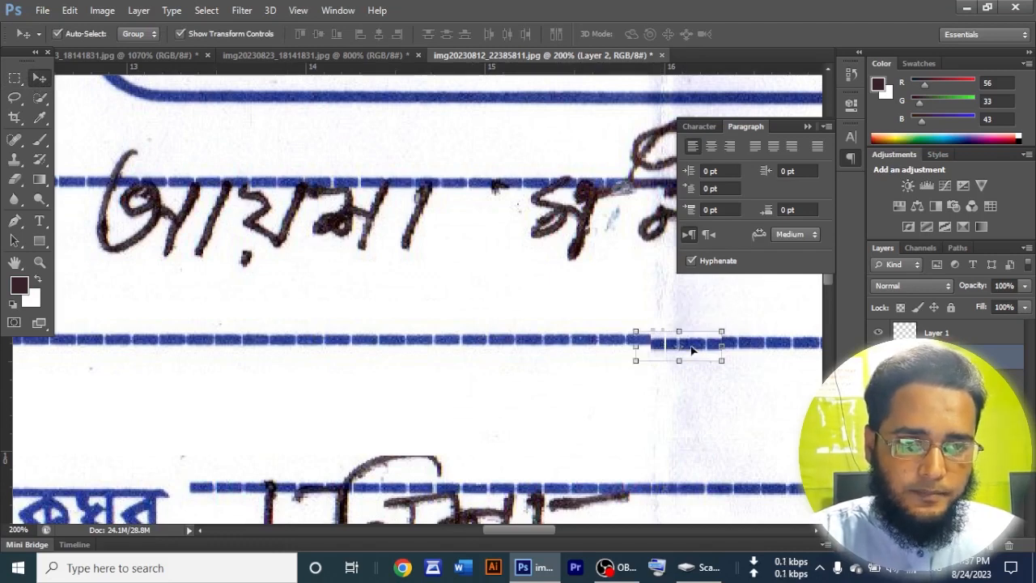
Nudge the long dashed stretch of the পিতা line on Layer 1 down until it is level with the dashes after it
click(726, 405)
click(610, 346)
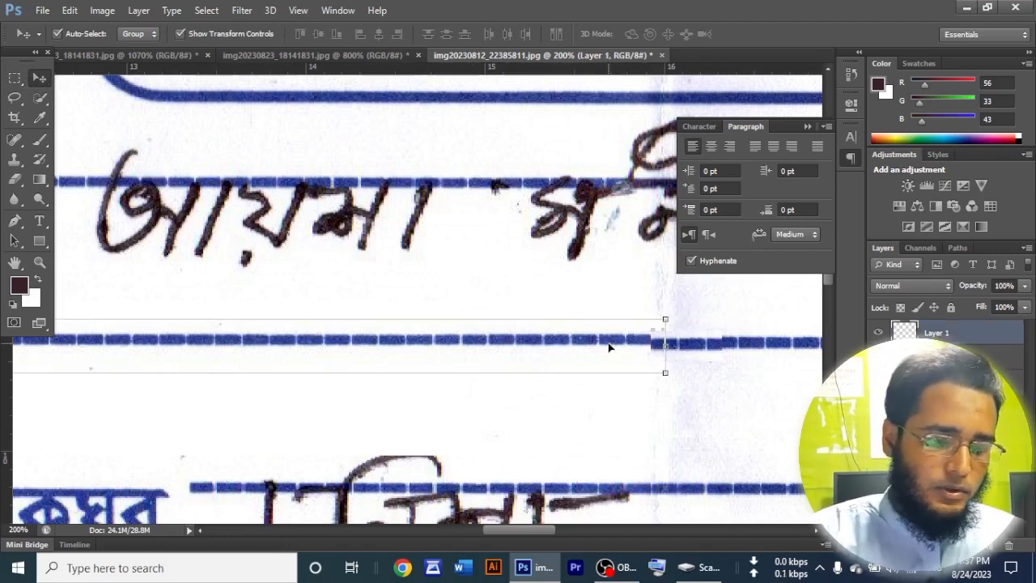
key(Down)
key(Down)
key(Down)
key(Down)
key(Down)
key(Down)
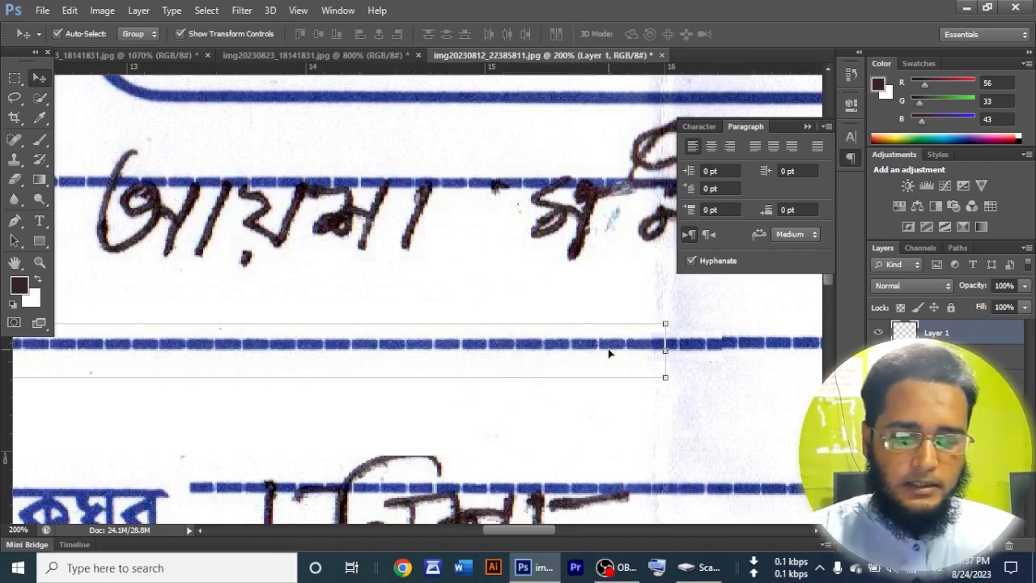
Lasso and erase the leftover curved pen stroke above the পিতা line on Layer 0, and deselect
key(ctrl+0)
click(526, 423)
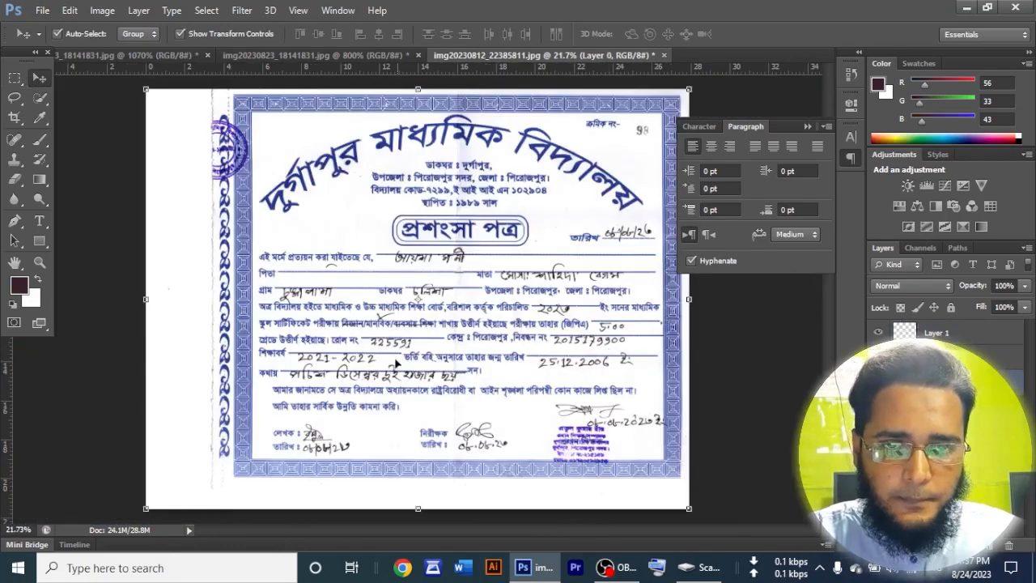
ctrl+click(350, 268)
ctrl+click(457, 289)
ctrl+click(527, 314)
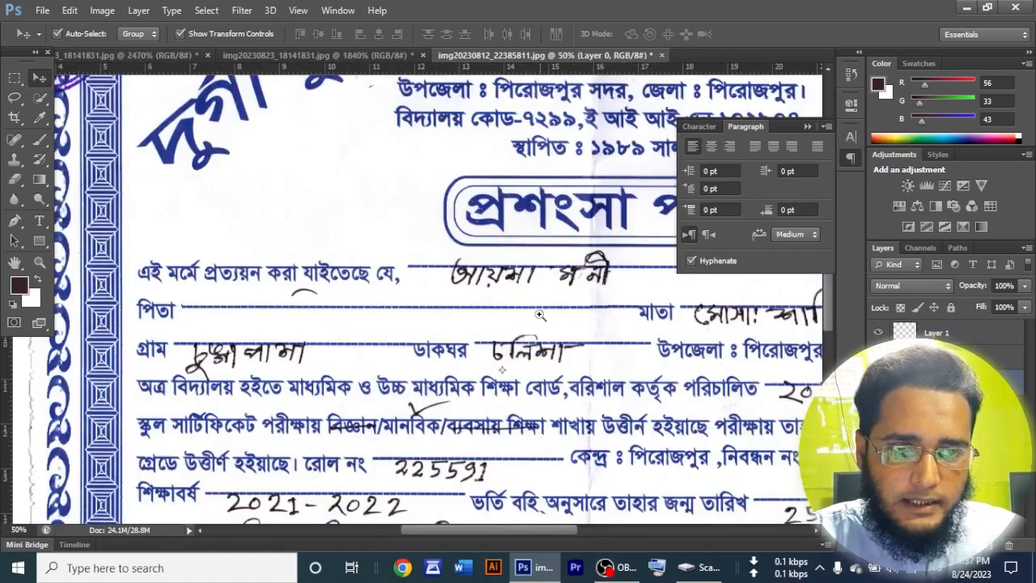
ctrl+click(520, 311)
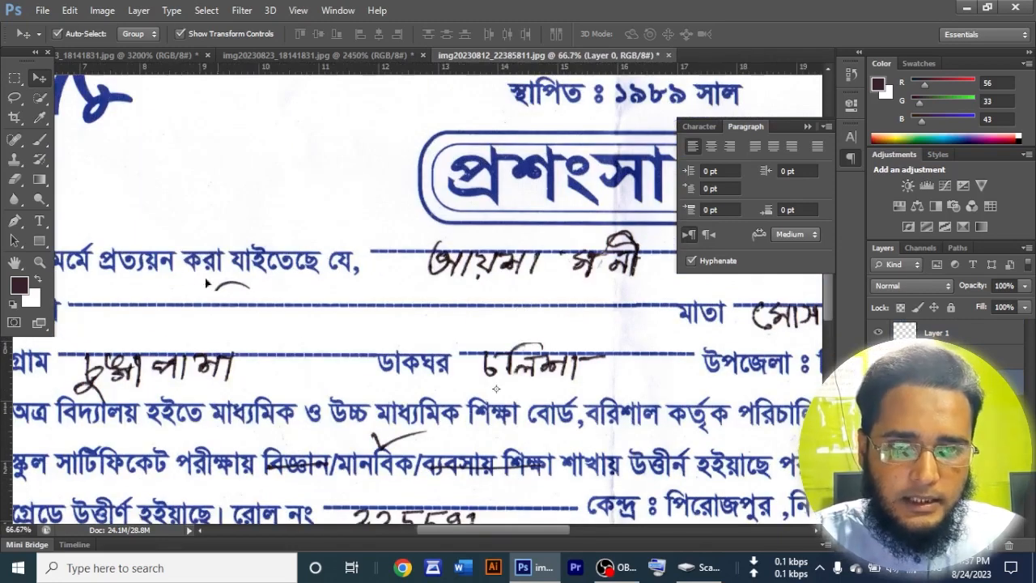
key(l)
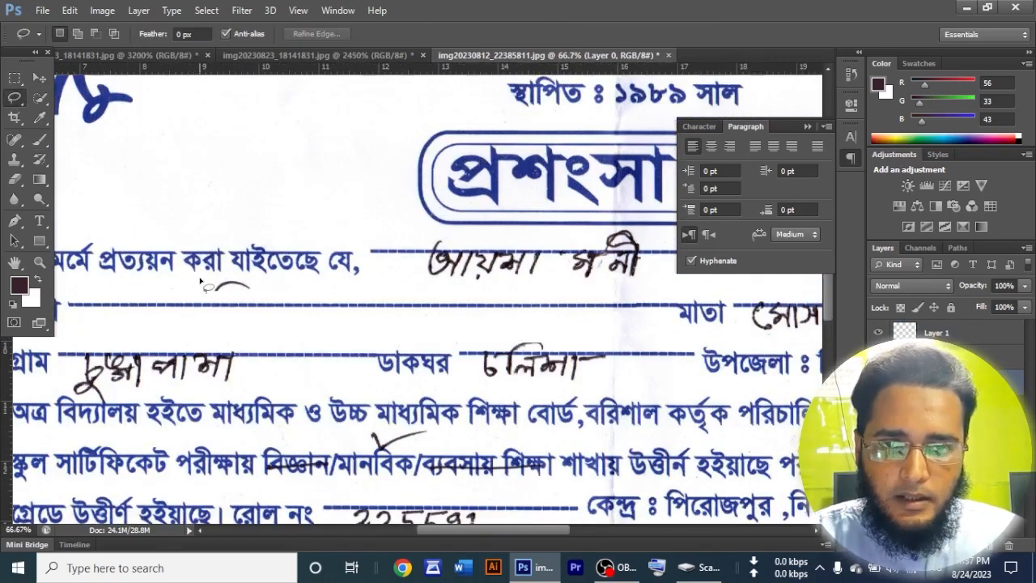
mouse_move(200, 281)
mouse_down()
mouse_move(239, 279)
mouse_move(268, 301)
mouse_move(223, 311)
mouse_move(200, 293)
mouse_up()
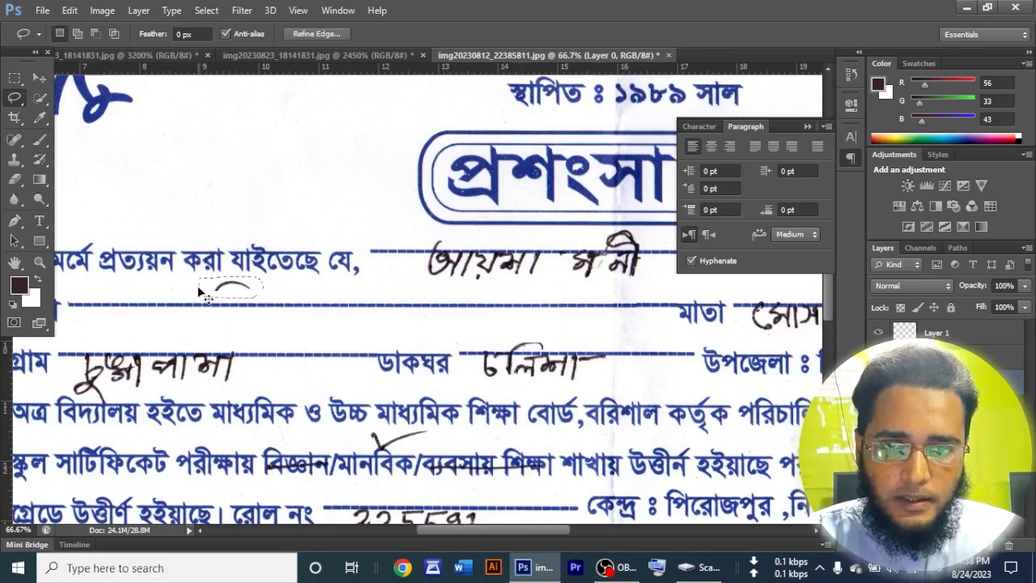
key(Delete)
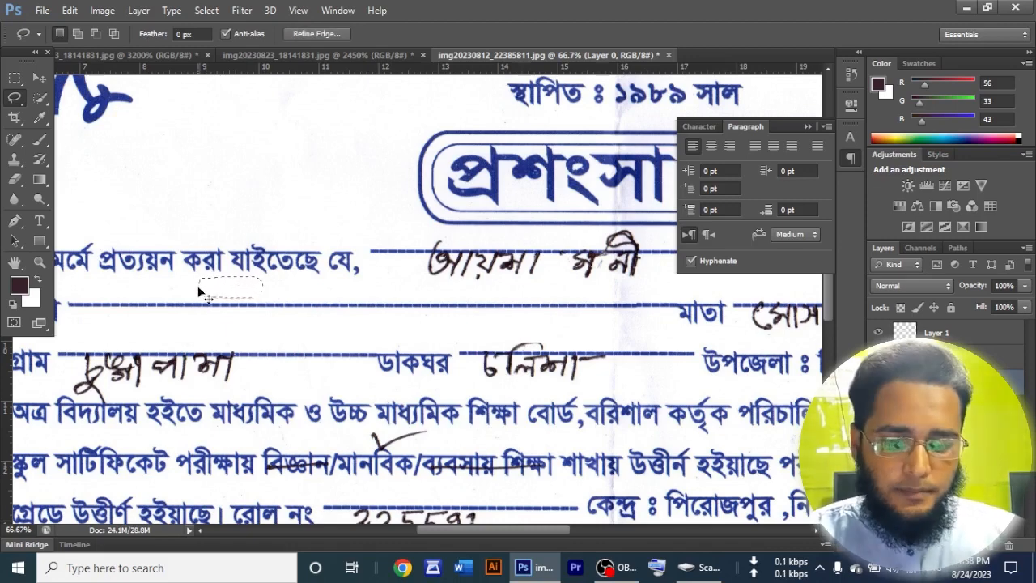
key(ctrl+0)
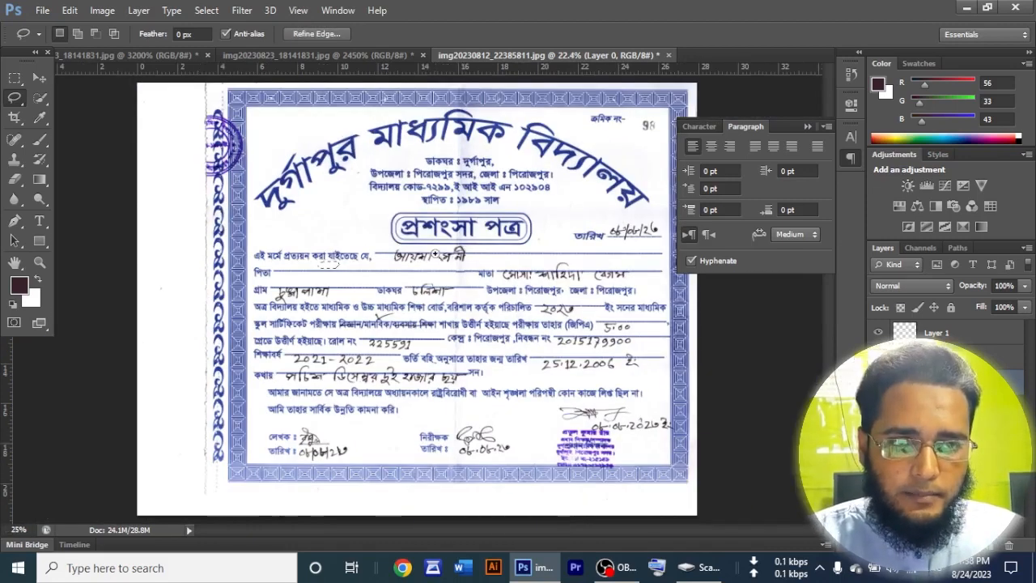
key(ctrl+plus)
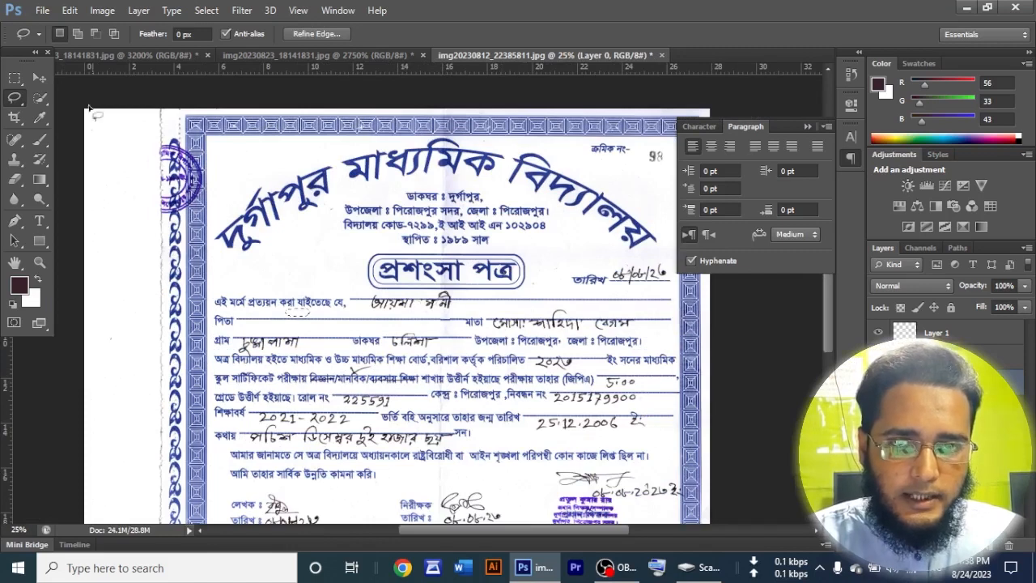
key(ctrl+d)
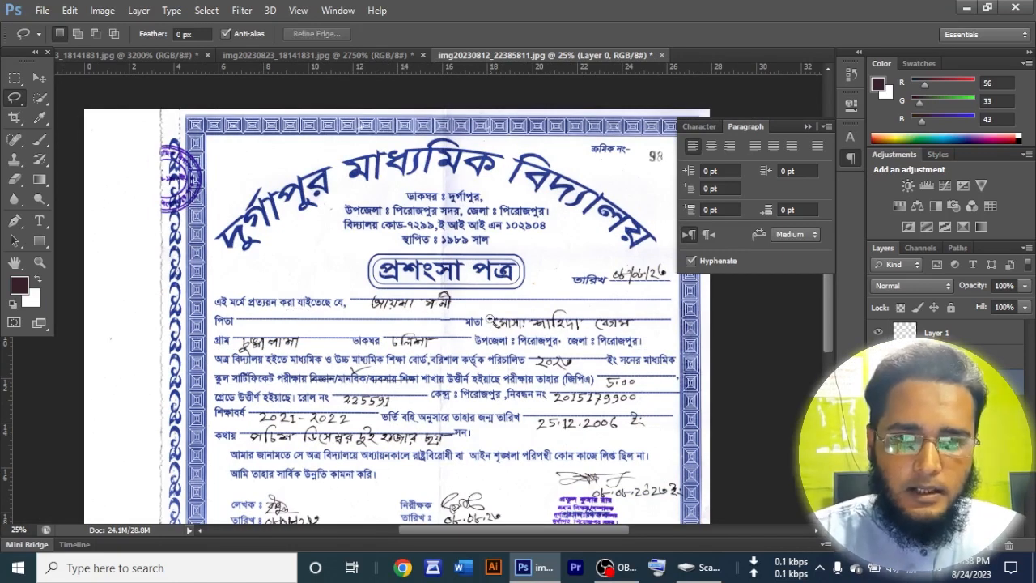
Merge the layers into one and copy the clean dashed stretch after the handwritten name in the first line to a new layer
click(974, 340)
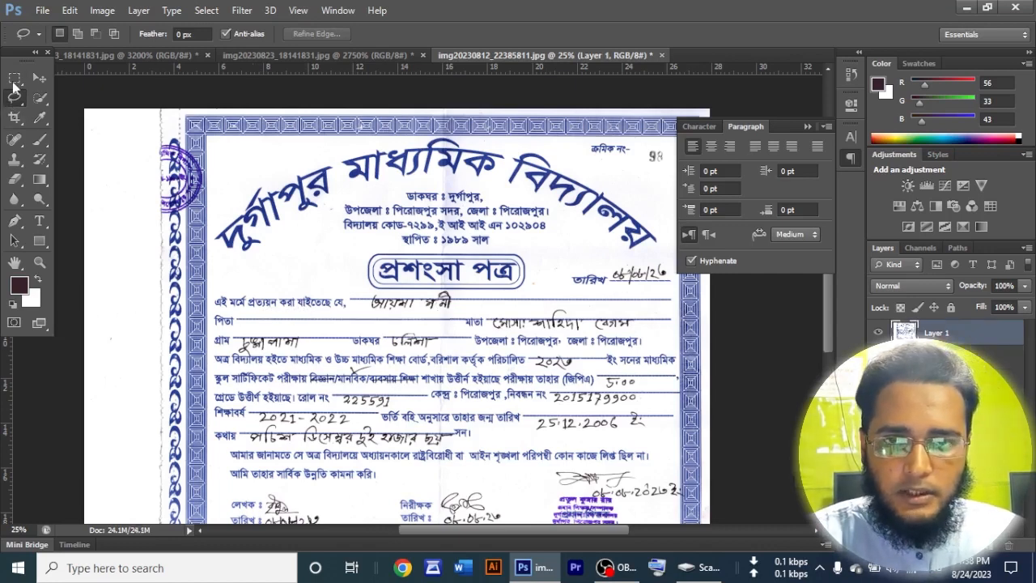
click(14, 79)
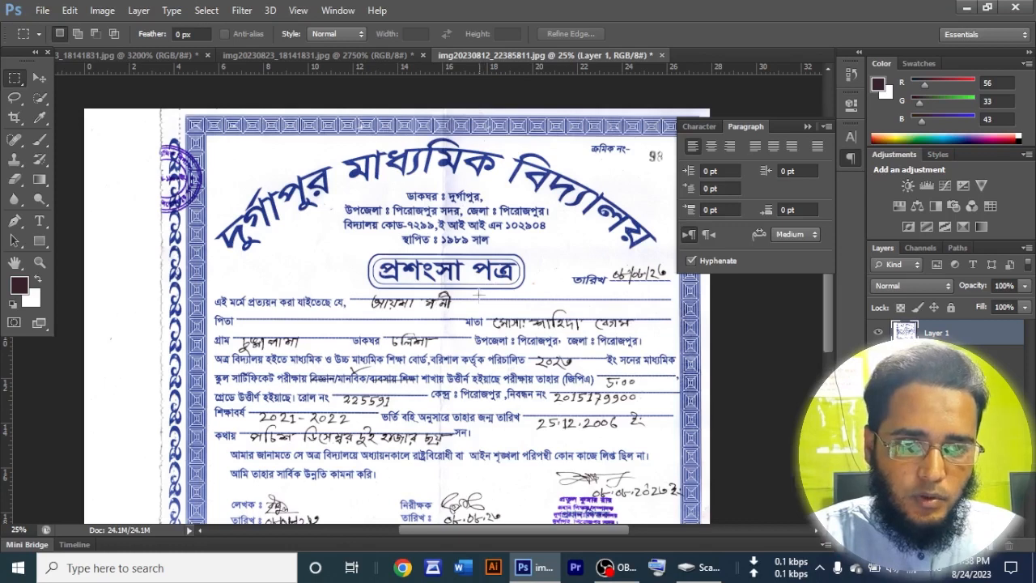
drag(481, 295, 625, 303)
key(ctrl+j)
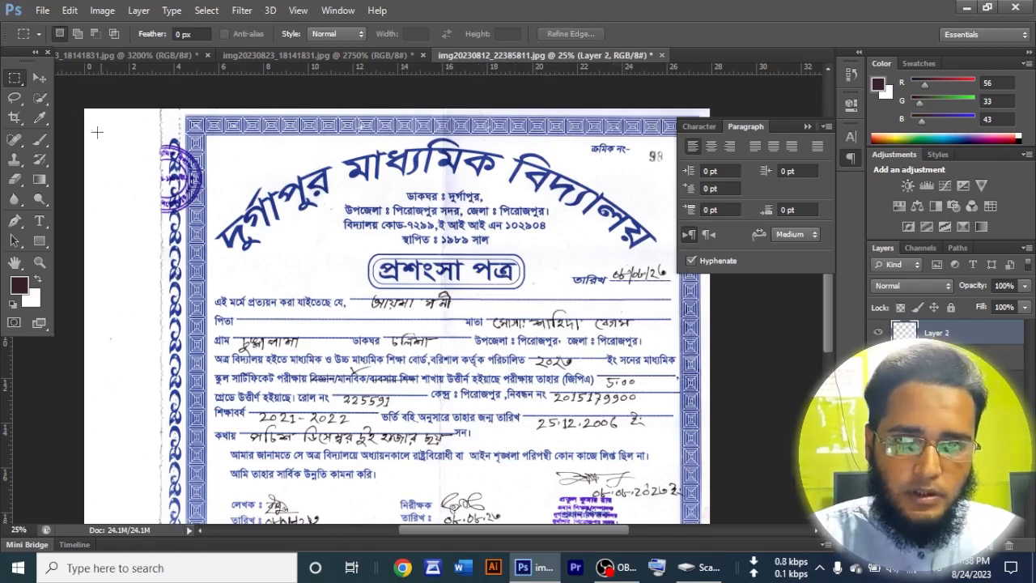
Move the copied dashed stretch along the first line so that it covers the dashes crossed by the handwritten name
key(v)
scroll(379, 304, up, 1)
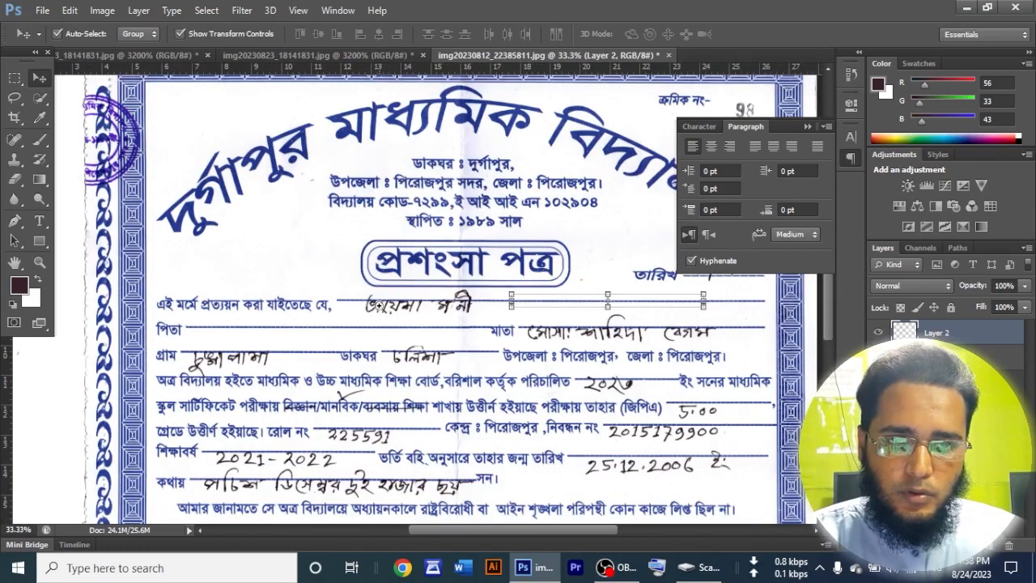
scroll(378, 304, up, 1)
drag(620, 302, 361, 307)
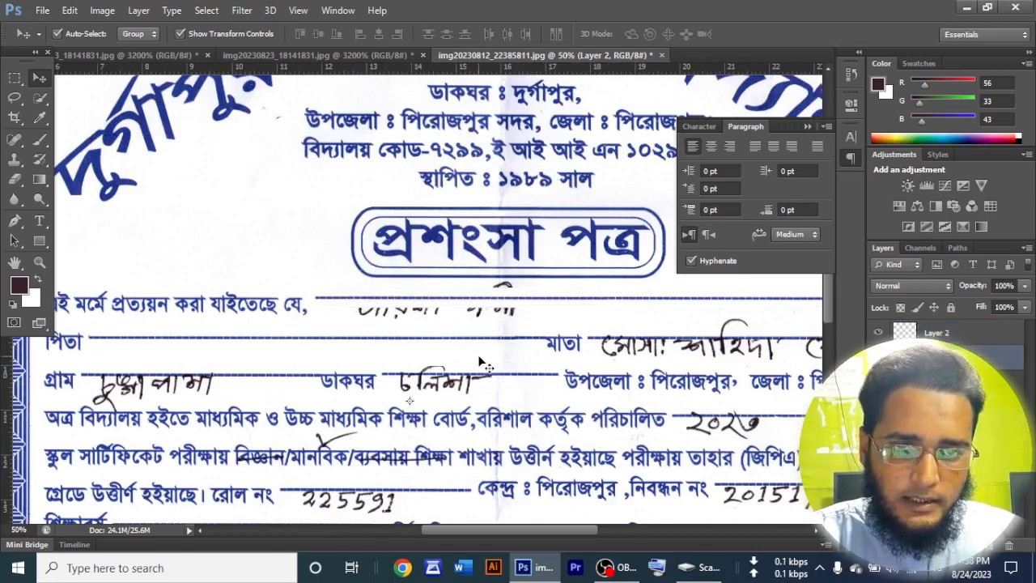
Erase the remnants of the handwritten name below and above the first dashed line on Layer 1
key(m)
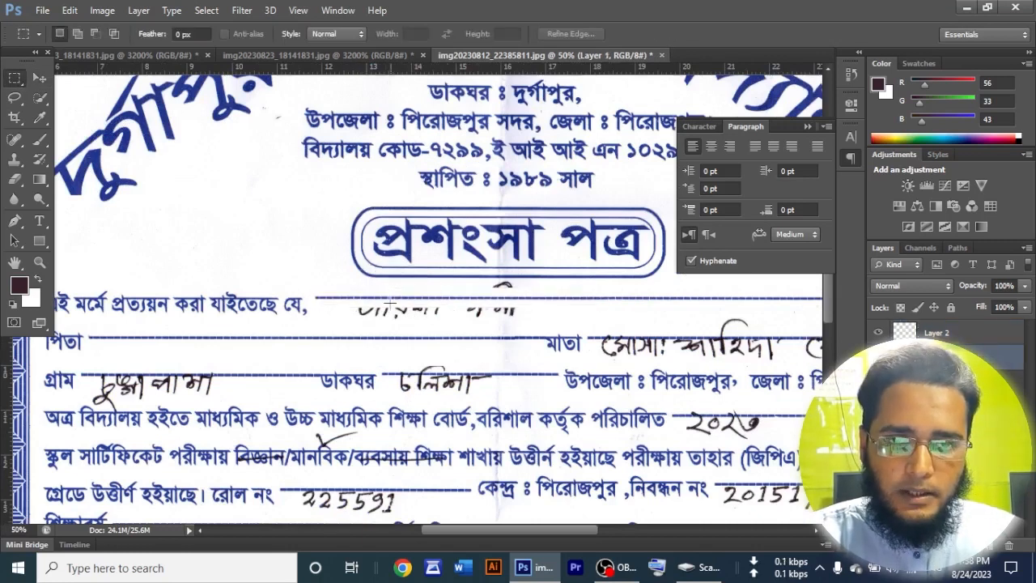
drag(352, 302, 534, 324)
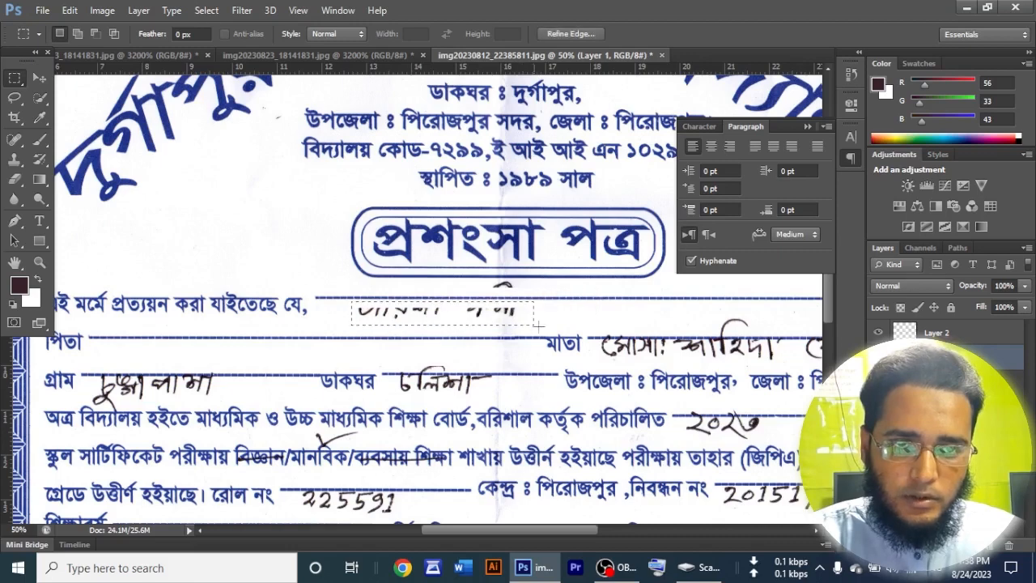
key(Delete)
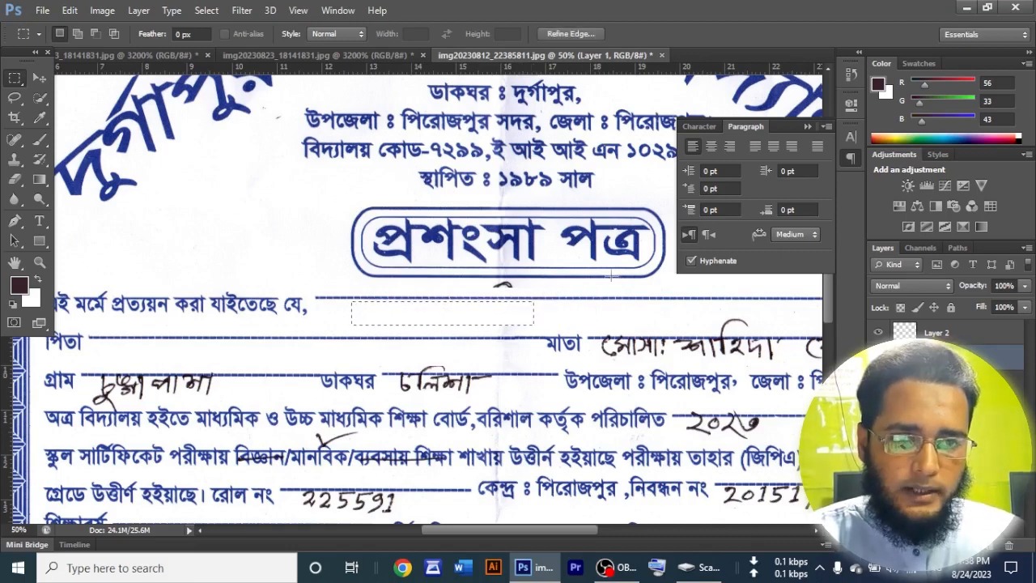
drag(479, 281, 524, 289)
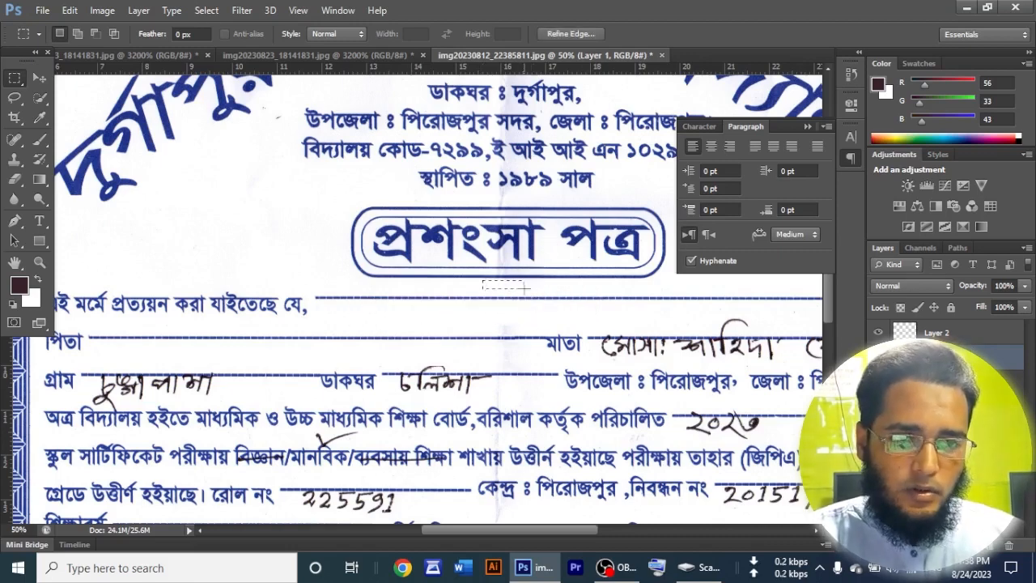
Copy a clean stretch of the first dashed line to a new layer and place it over the handwriting at the start of the মাতা line
key(ctrl+0)
ctrl+click(539, 282)
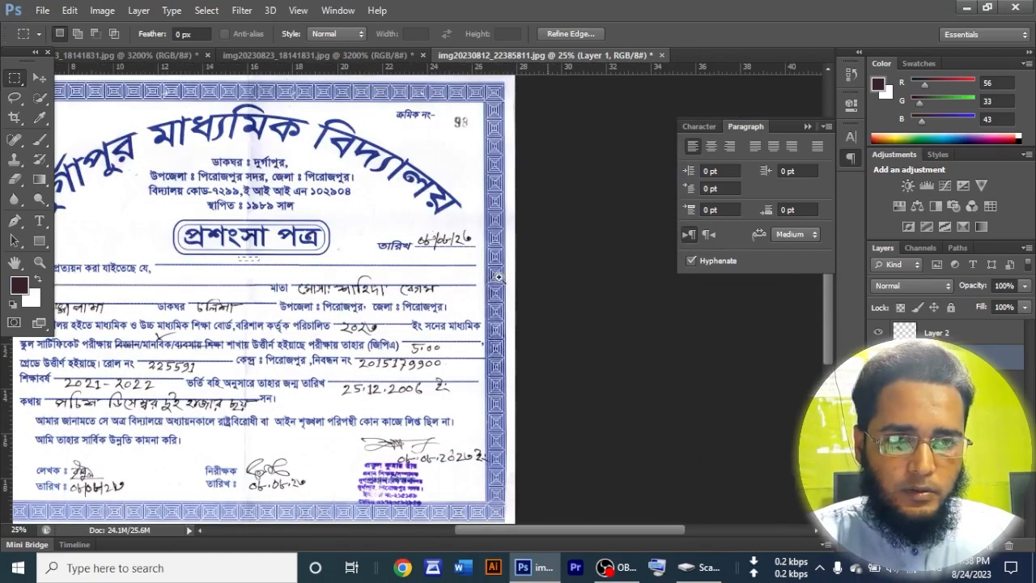
ctrl+click(458, 291)
ctrl+click(407, 316)
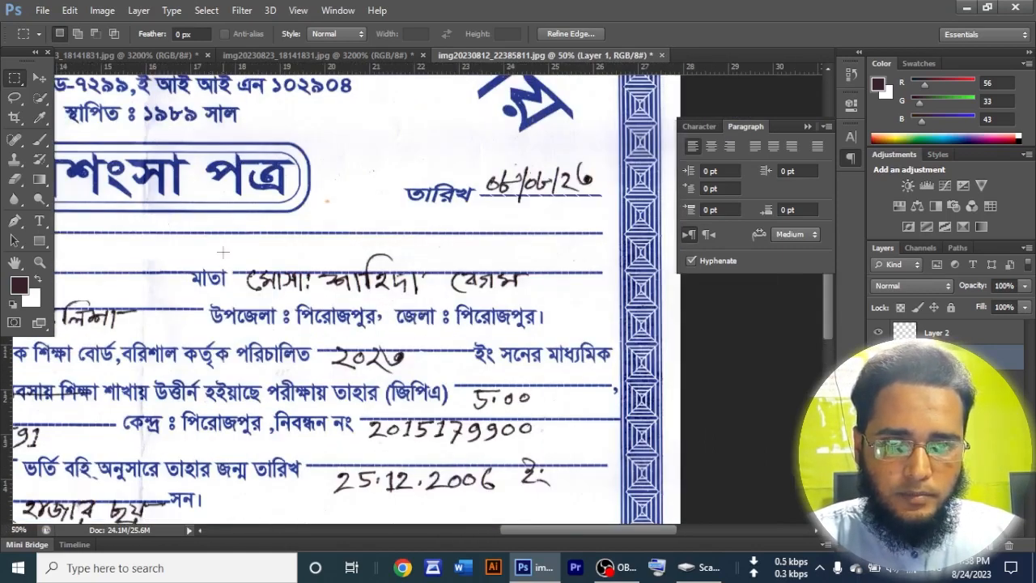
key(ctrl+d)
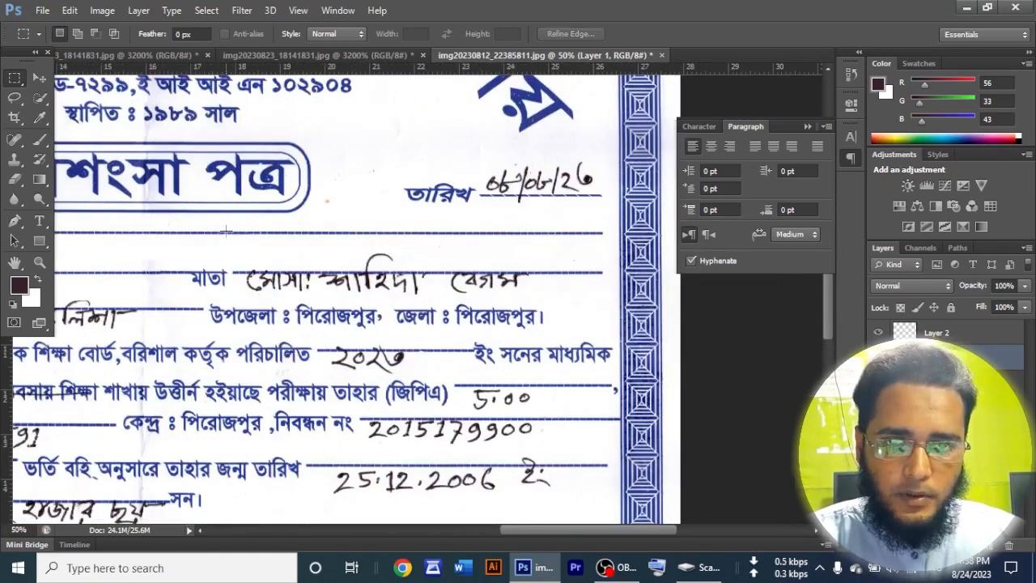
drag(228, 226, 504, 240)
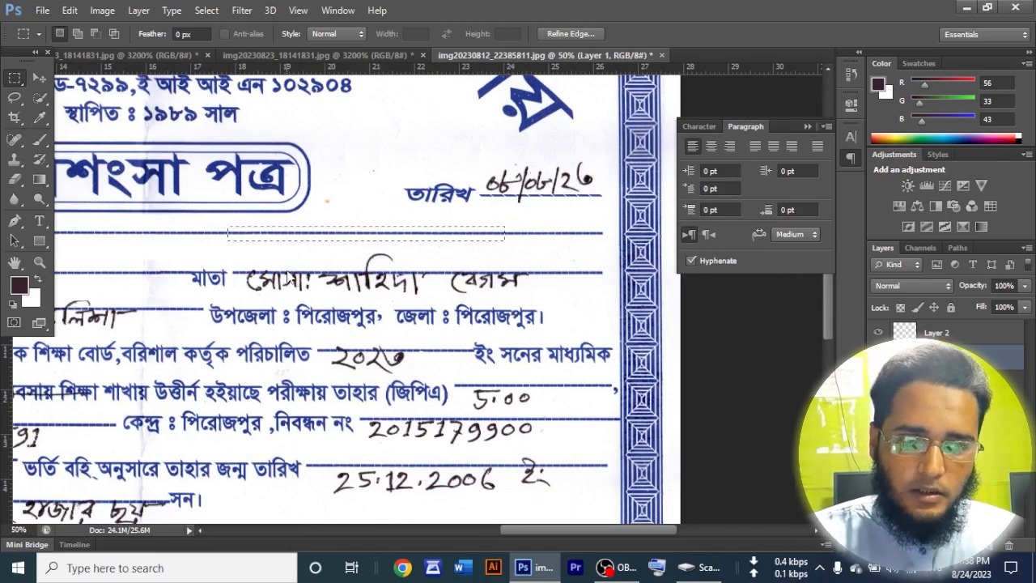
key(ctrl+j)
key(v)
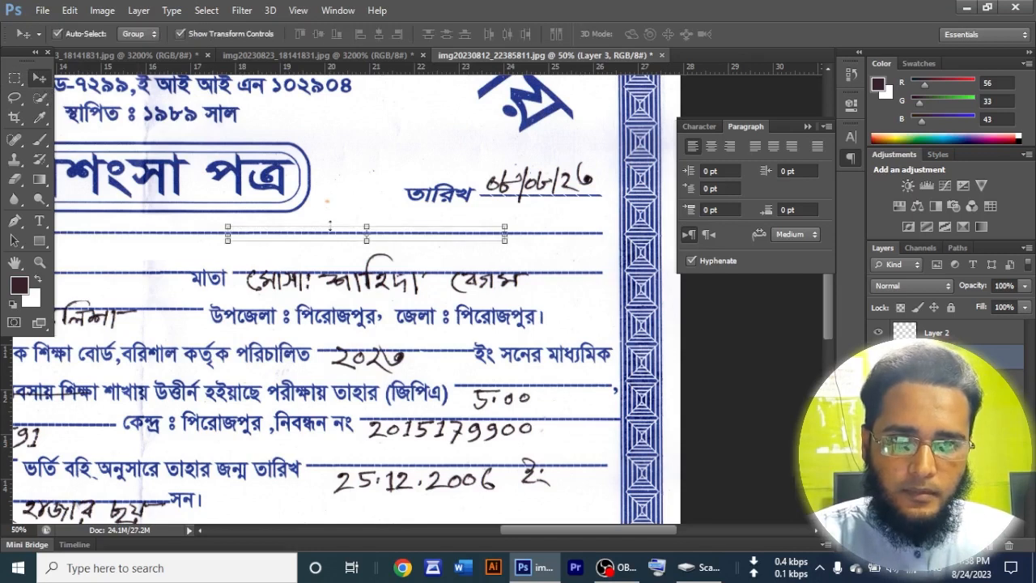
drag(338, 250, 337, 274)
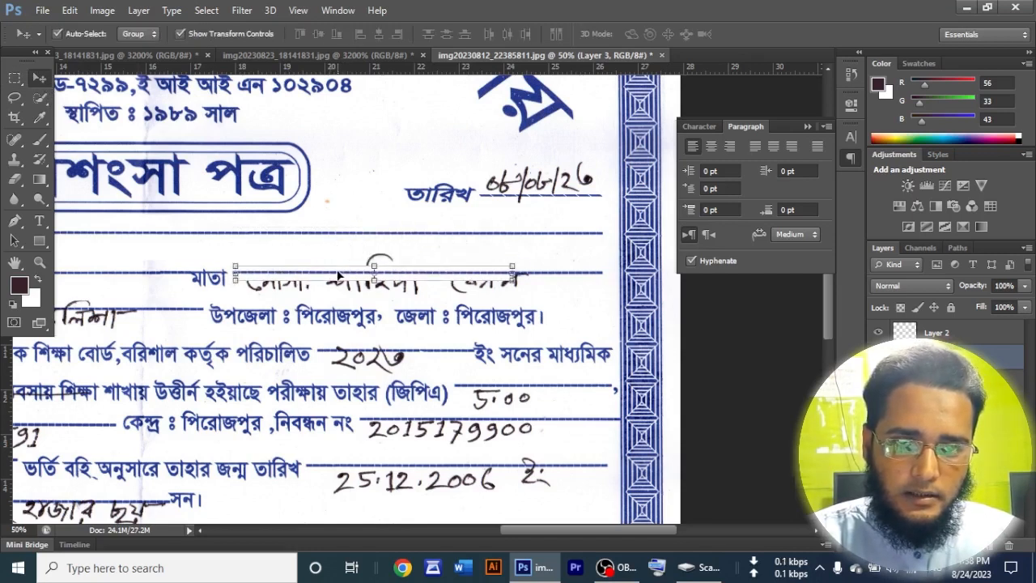
Erase the handwriting remnants around the মাতা line on Layer 1, including the stroke rising above it, and deselect
click(380, 318)
click(16, 79)
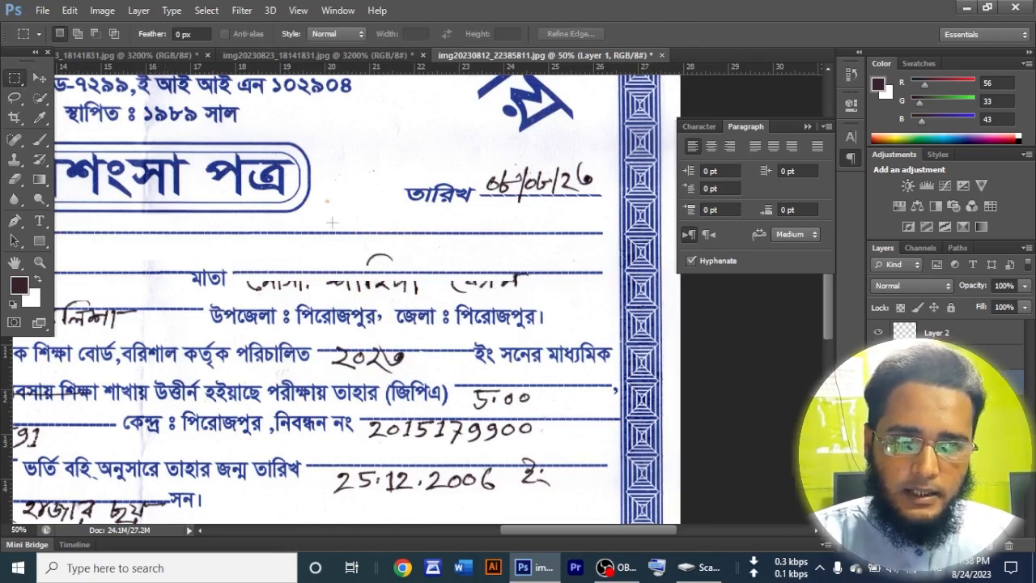
mouse_move(233, 257)
mouse_down()
mouse_move(287, 283)
mouse_move(529, 297)
mouse_up()
key(Delete)
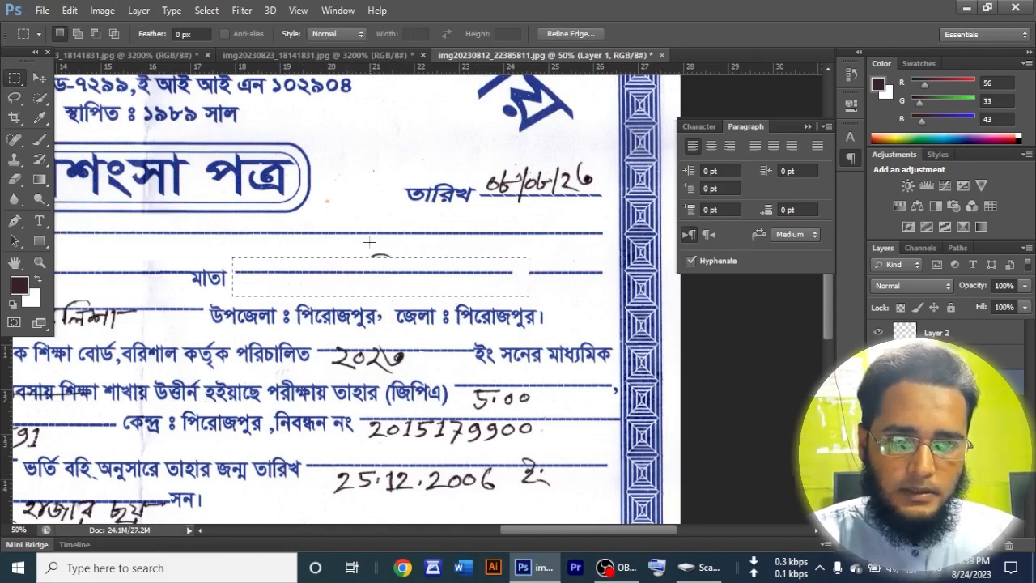
drag(363, 243, 399, 259)
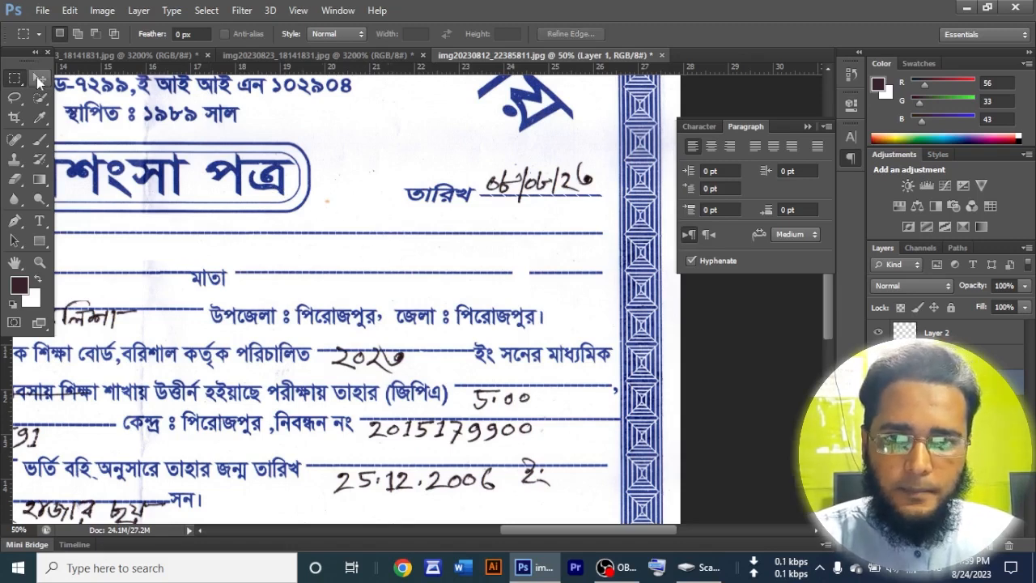
Duplicate the copied dashed stretch farther along the মাতা line to close the gap before its remaining dashes
click(39, 78)
click(311, 278)
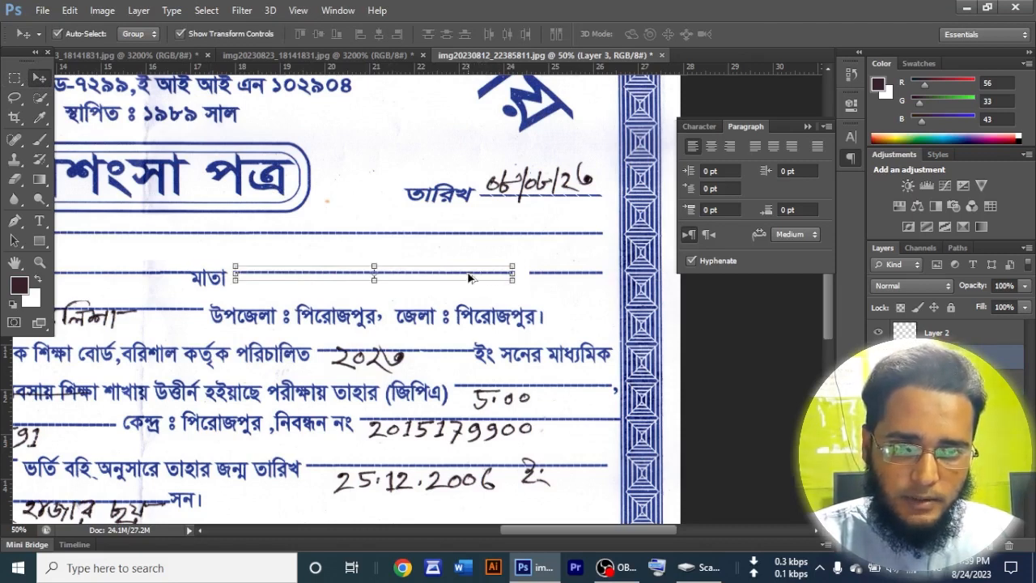
drag(470, 277, 512, 278)
click(510, 320)
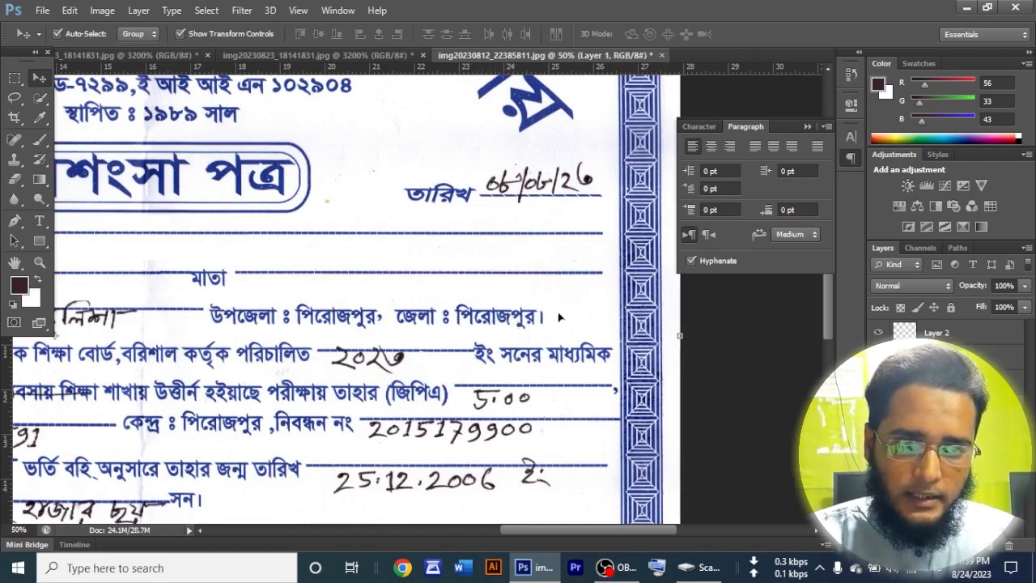
Merge all visible layers into a single layer and view the whole testimonial
click(939, 332)
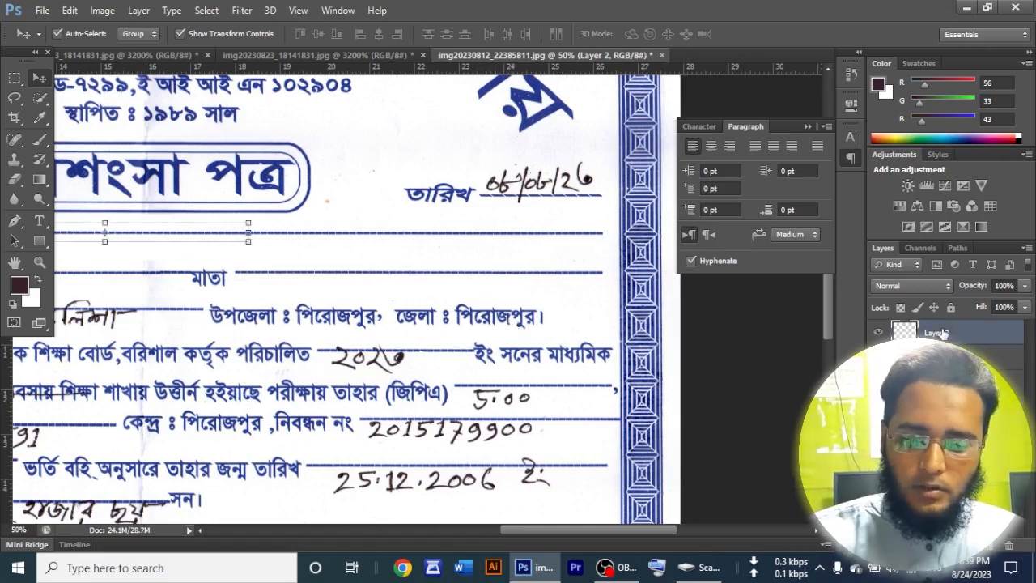
key(ctrl+shift+e)
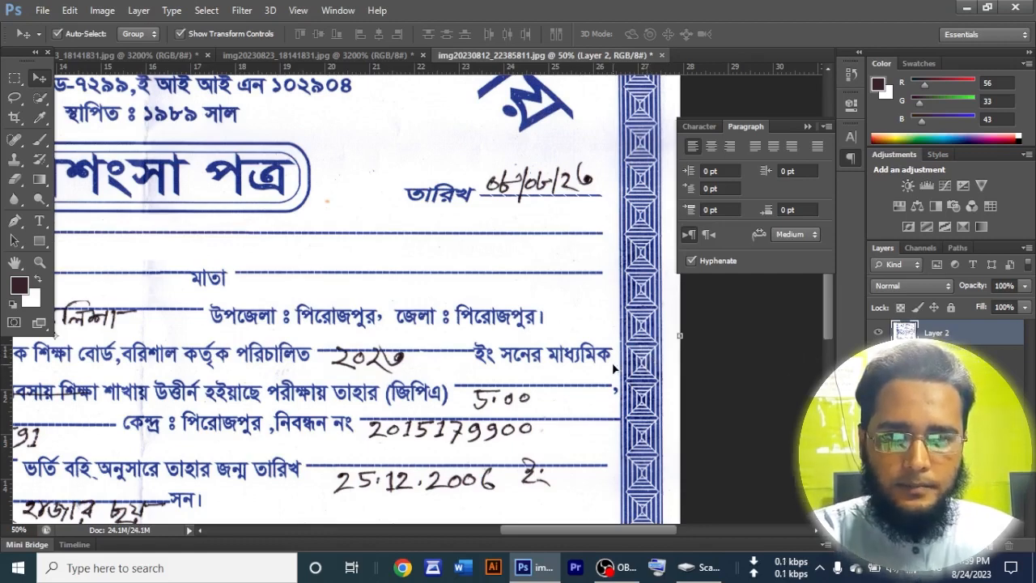
key(ctrl+0)
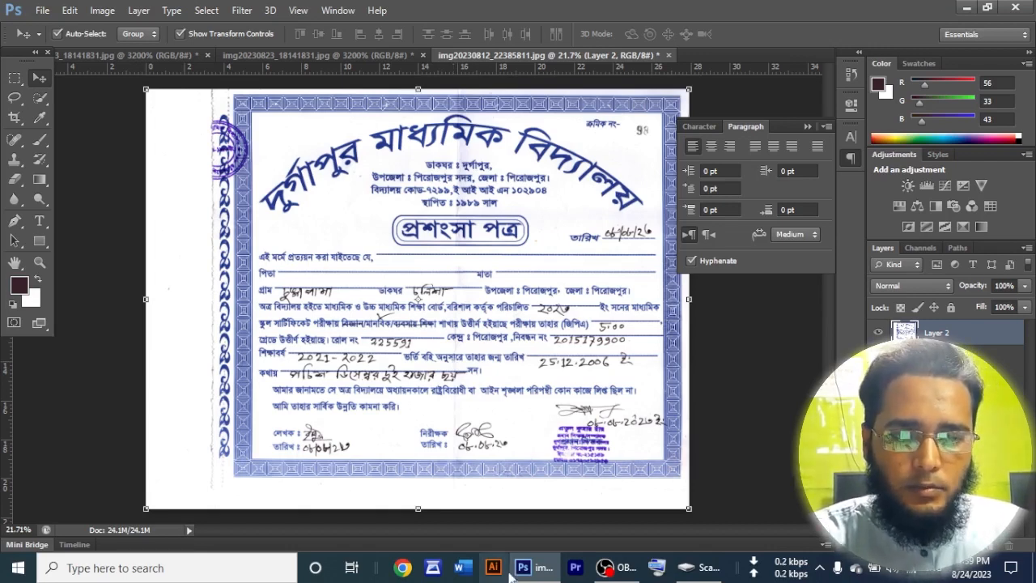
click(629, 570)
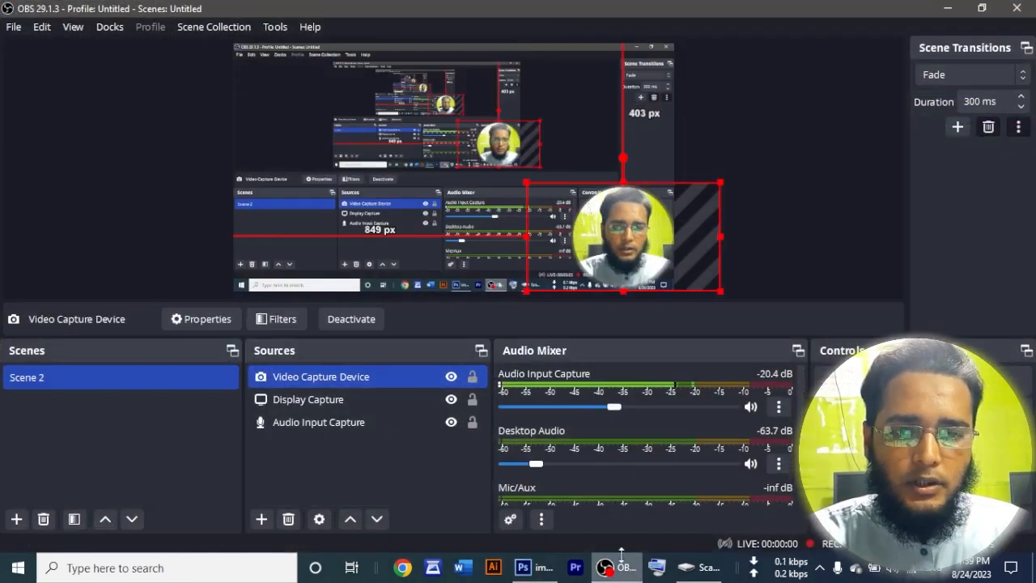